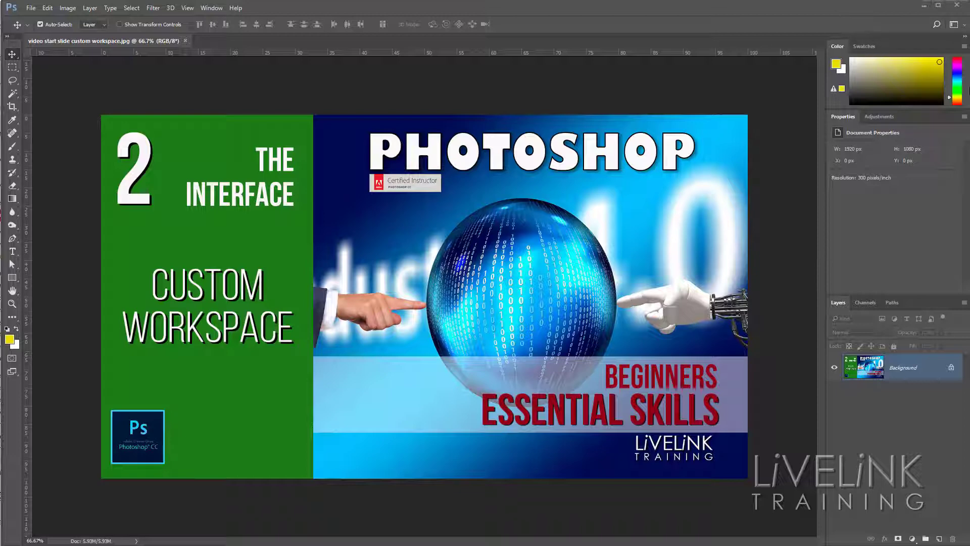
Step: Close the Color/Swatches, Properties/Adjustments and Layers/Channels/Paths tab groups from their panel menus
left_click(964, 46)
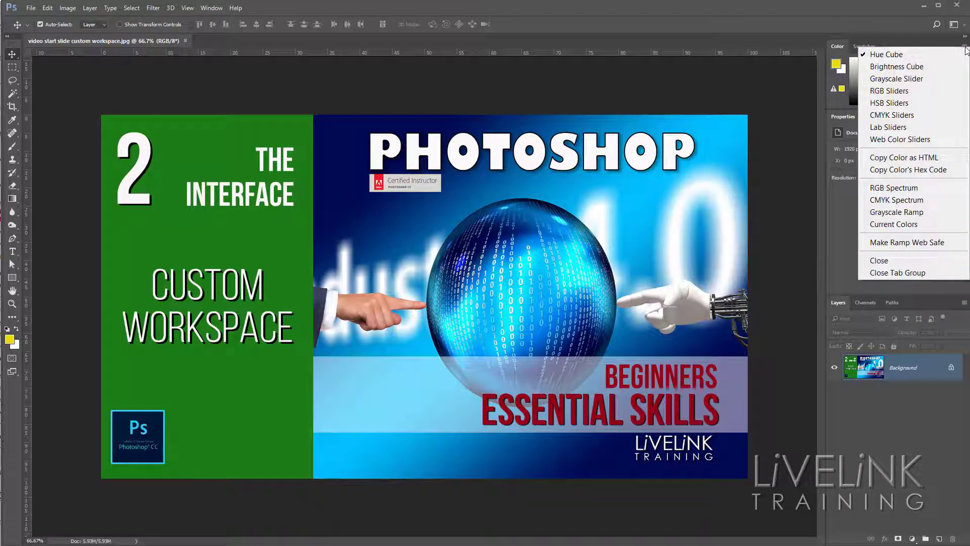
left_click(897, 274)
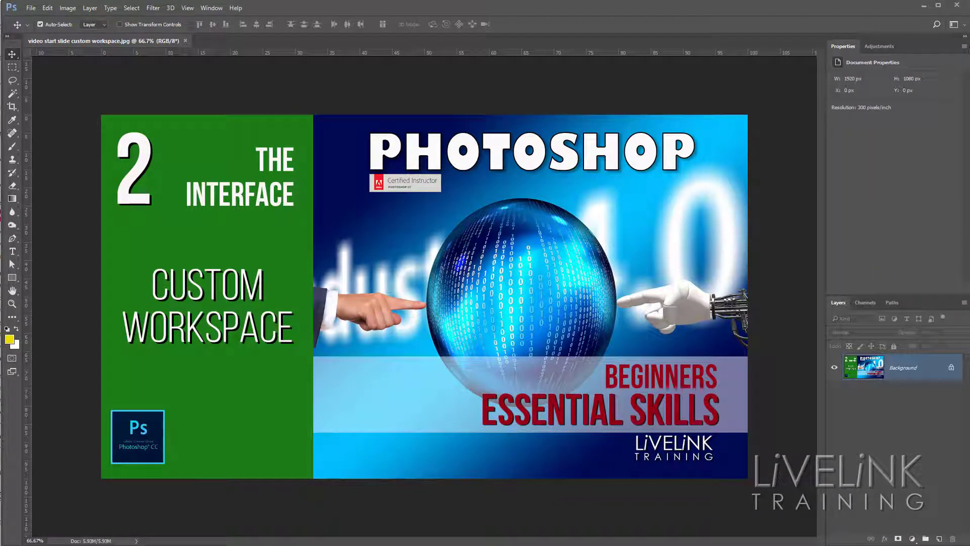
left_click(965, 46)
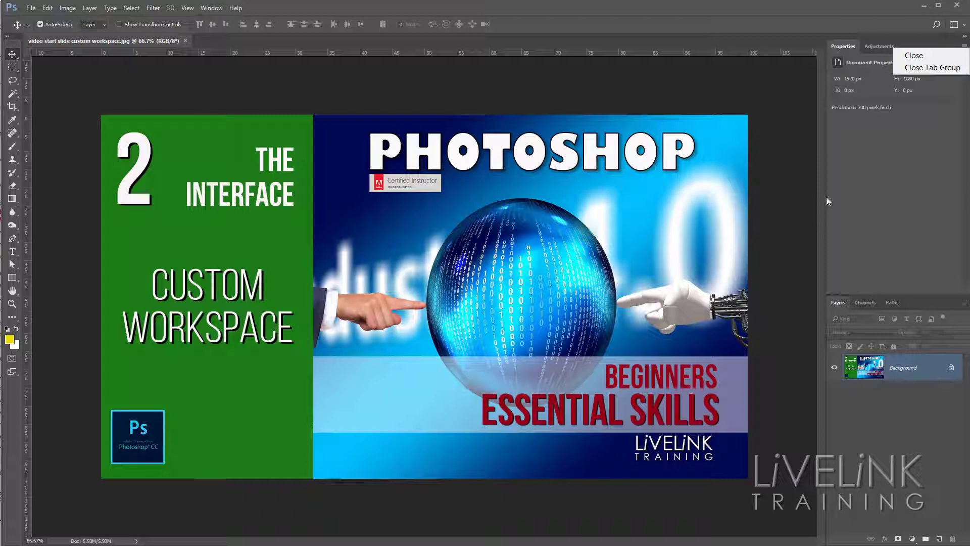
left_click(937, 68)
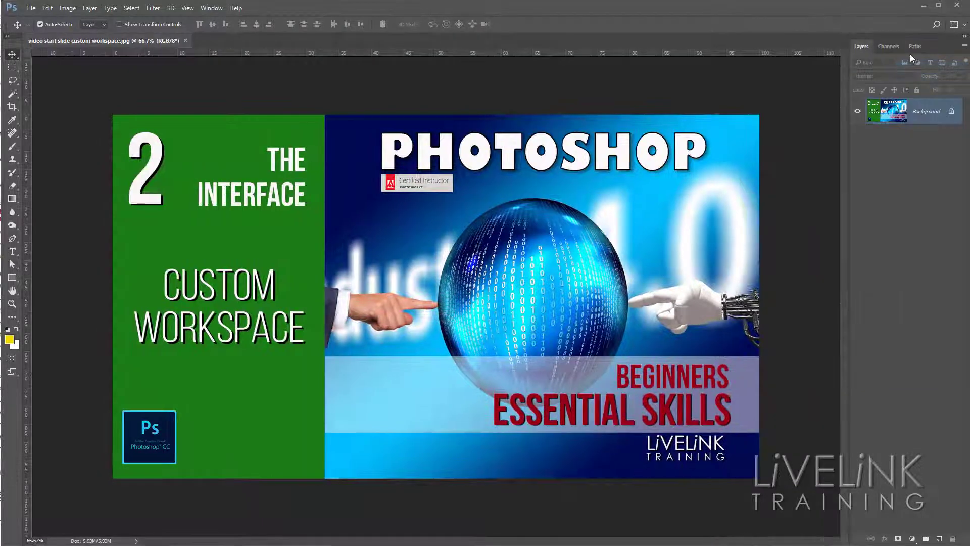
left_click(965, 46)
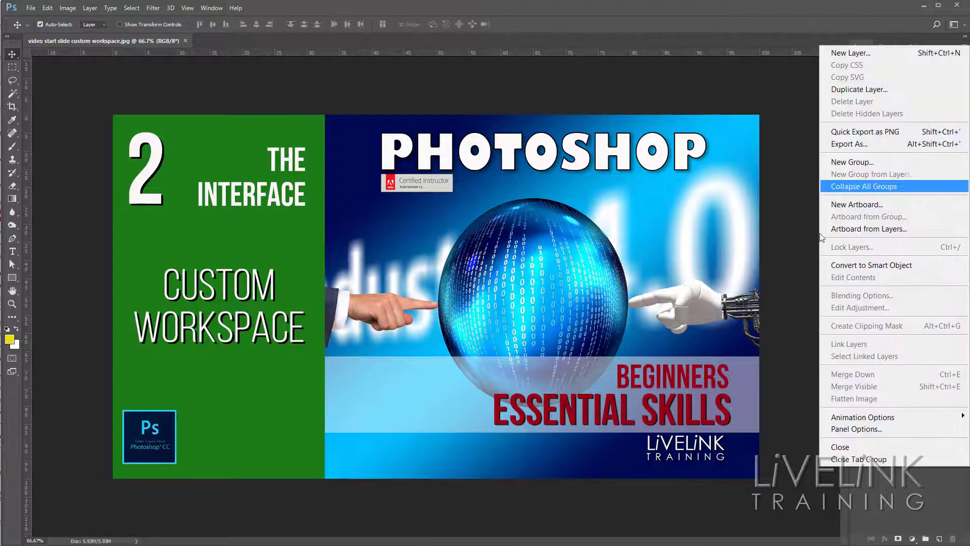
left_click(859, 459)
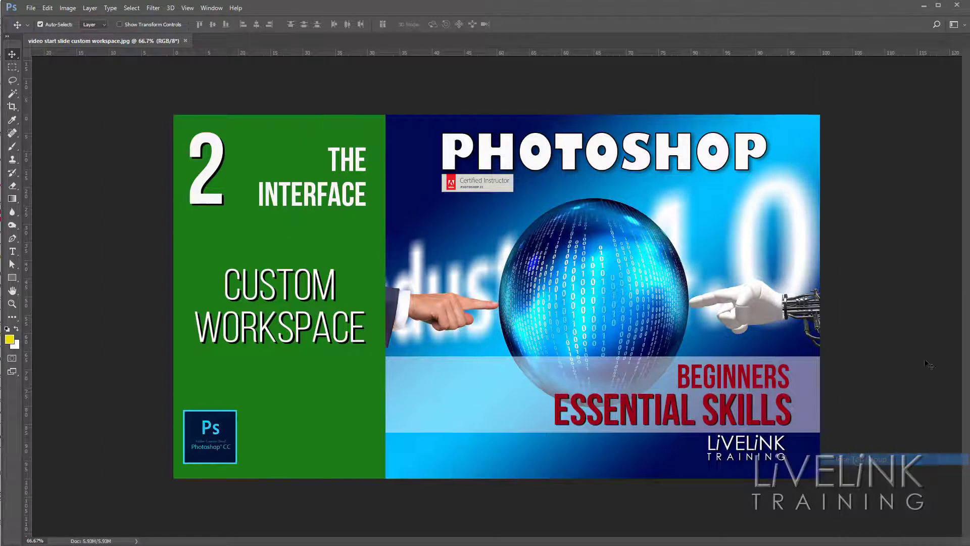
Step: Reopen Layers from the Window menu, undock its group to float over the canvas, and lengthen it
left_click(211, 9)
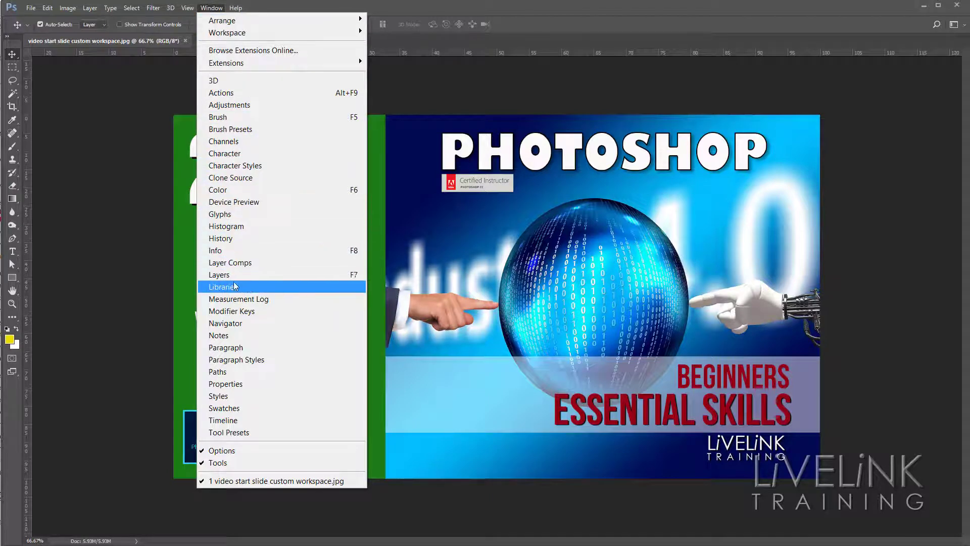
left_click(250, 280)
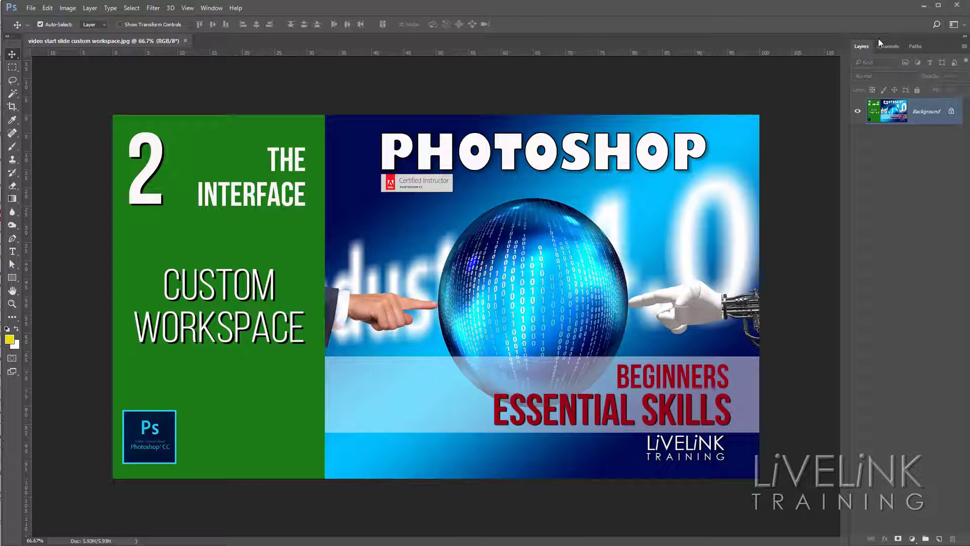
left_click_drag(878, 38, 690, 47)
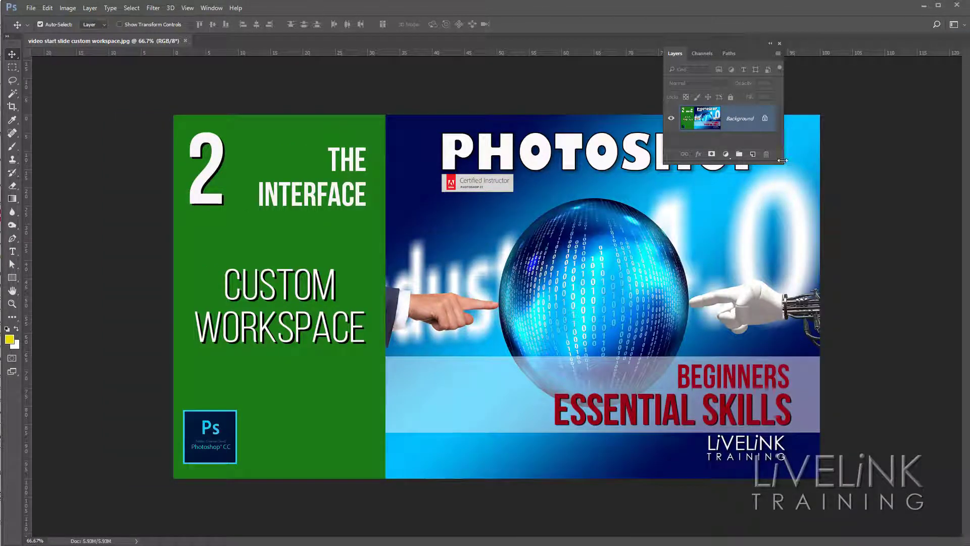
left_click_drag(782, 161, 776, 307)
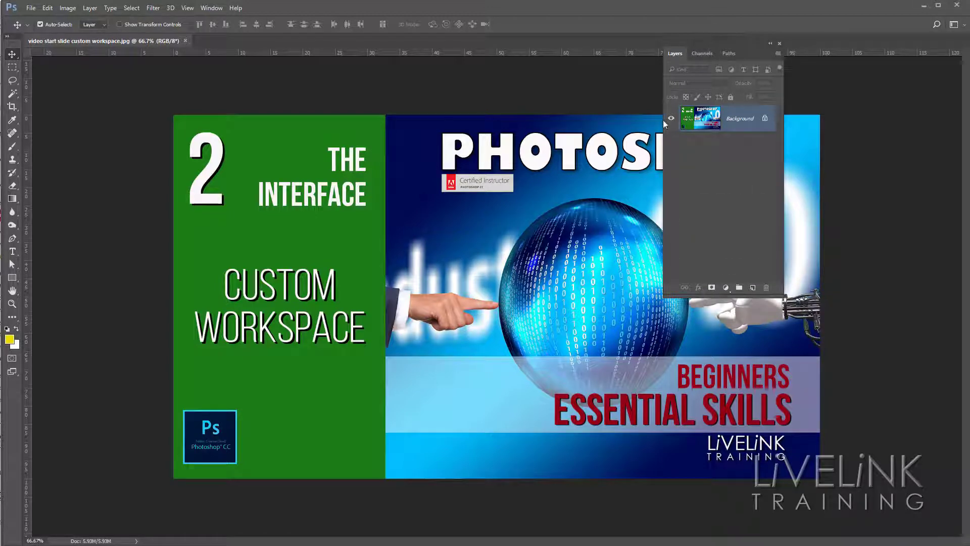
Step: Drag the Paths tab out of the floating group and close it
left_click(702, 54)
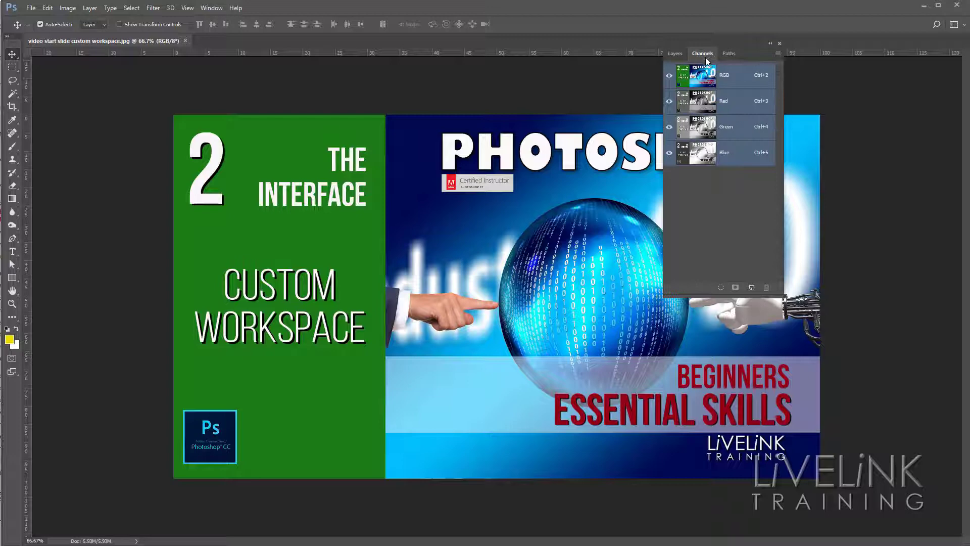
left_click(731, 54)
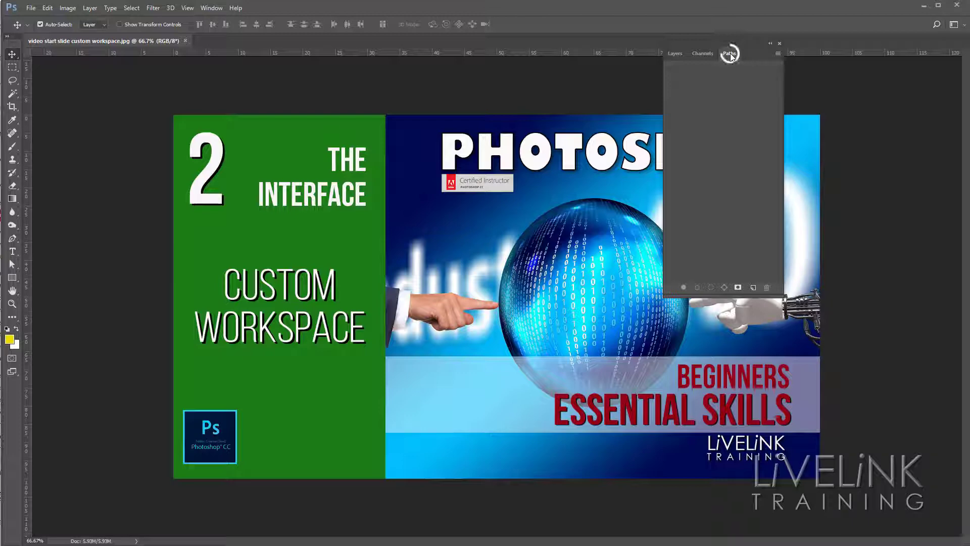
right_click(730, 53)
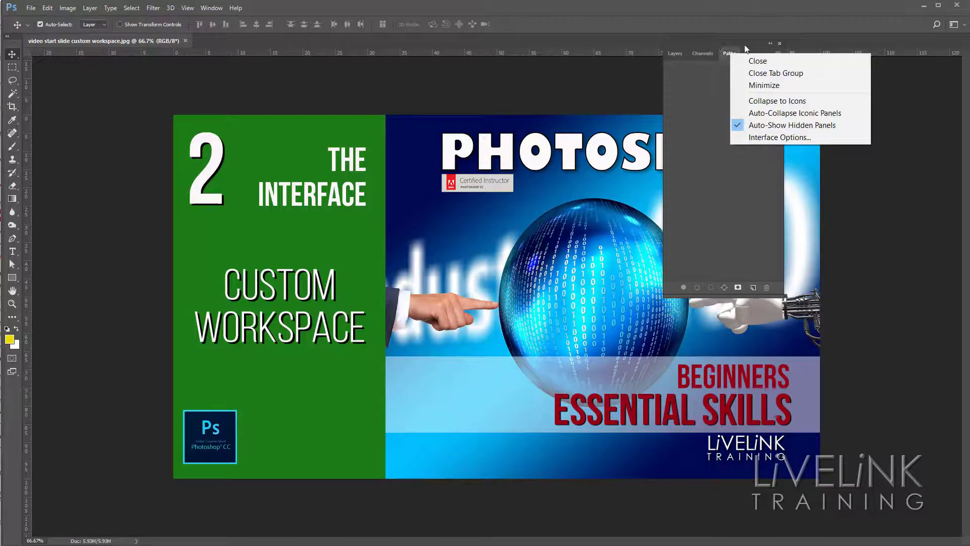
left_click_drag(727, 53, 487, 116)
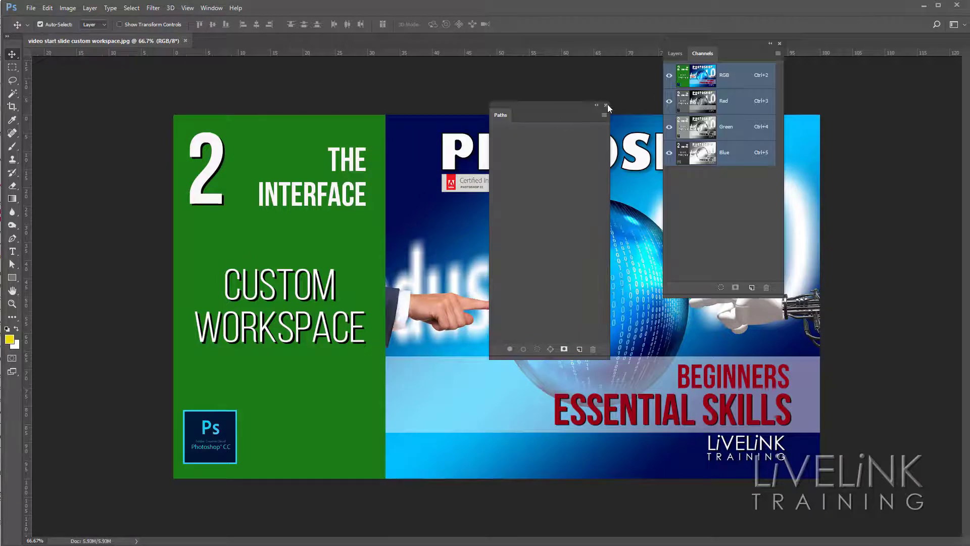
left_click(607, 105)
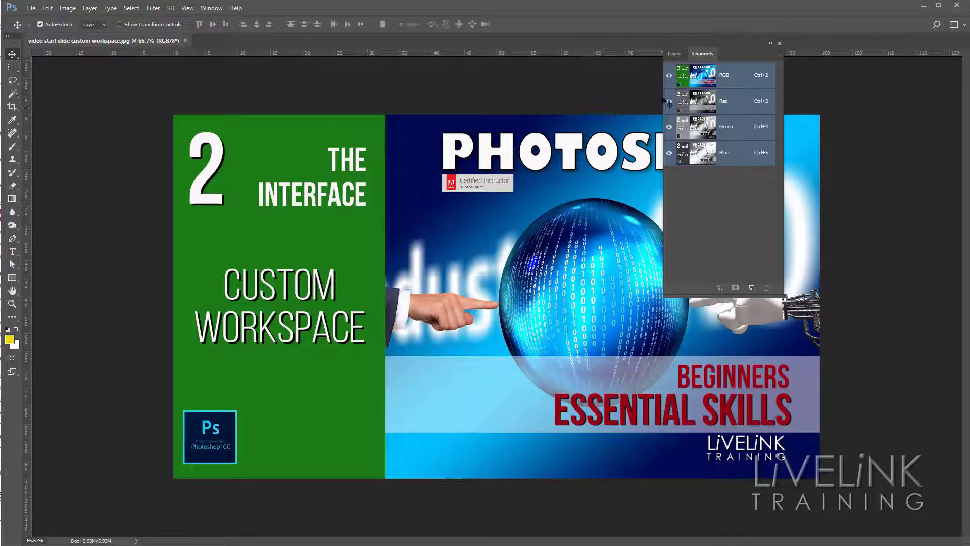
Step: Enlarge the Layers/Channels panel and move it further right over the slide
left_click(675, 53)
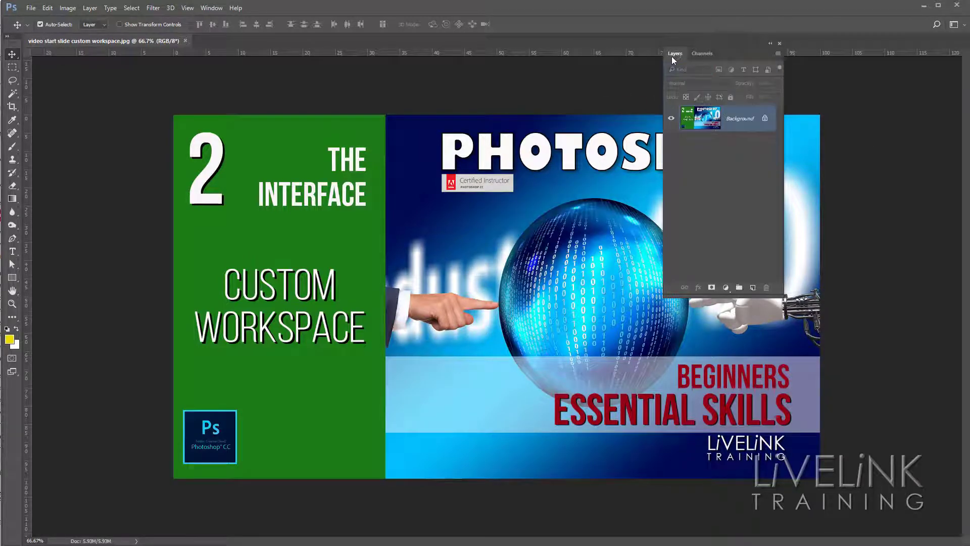
left_click(706, 54)
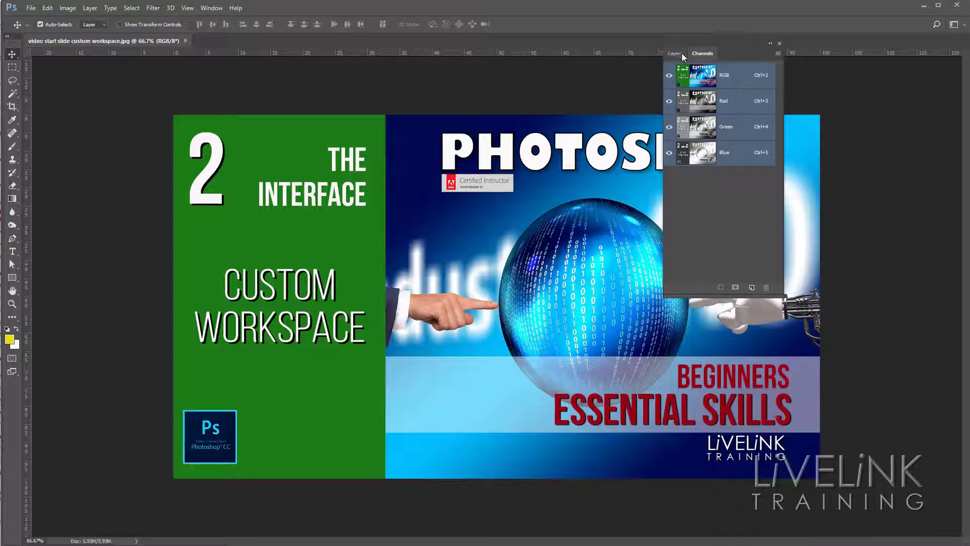
left_click(676, 53)
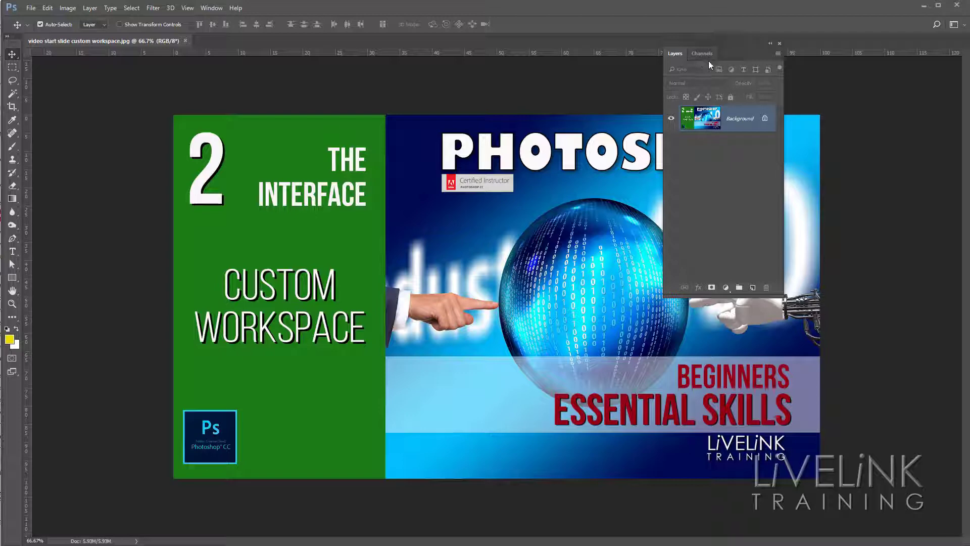
left_click_drag(785, 295, 807, 317)
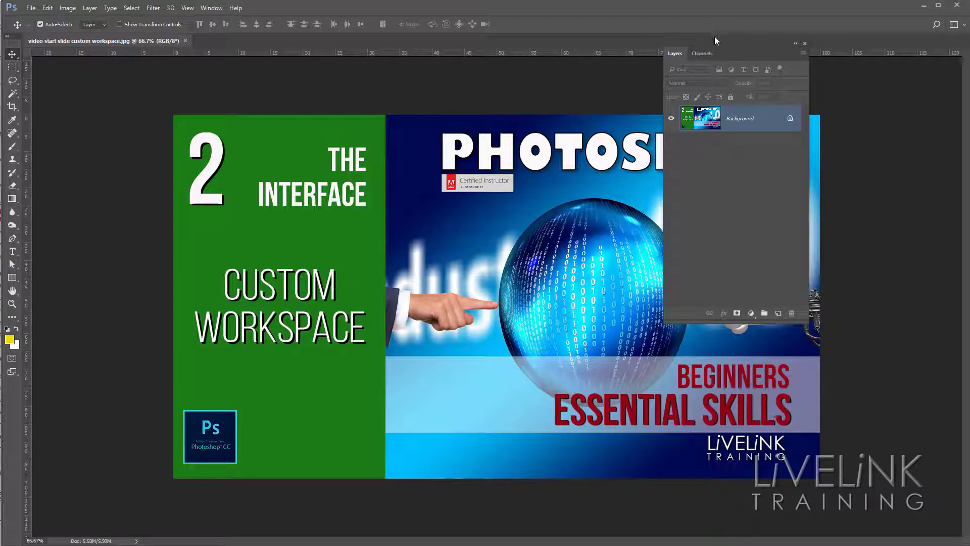
left_click_drag(708, 45, 777, 78)
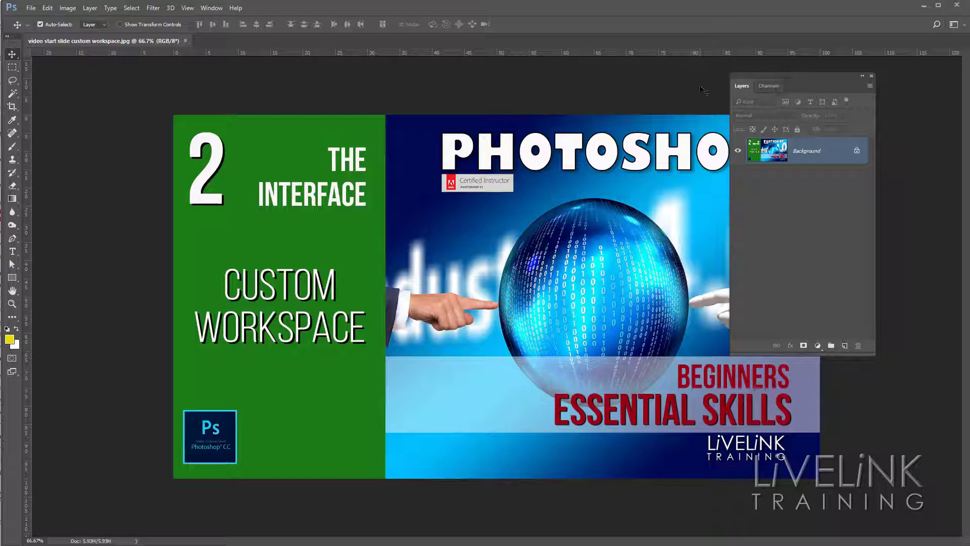
Step: Open History from the Window menu and merge it as a third tab beside Layers and Channels
left_click(214, 9)
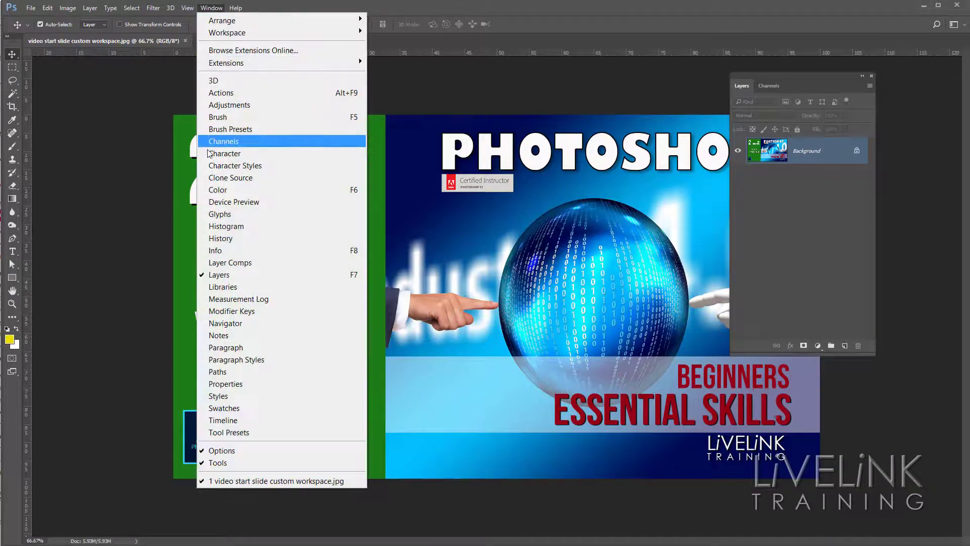
left_click(252, 238)
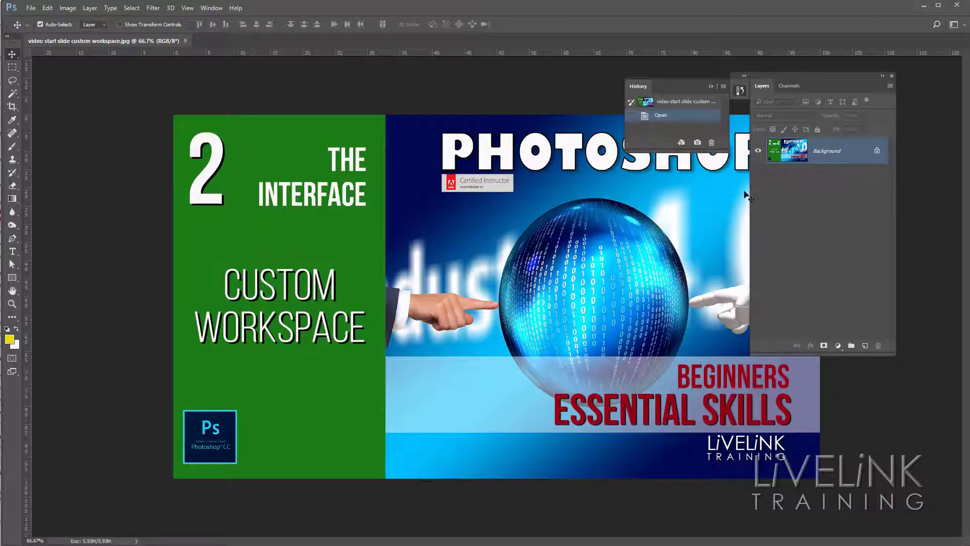
left_click_drag(727, 148, 738, 199)
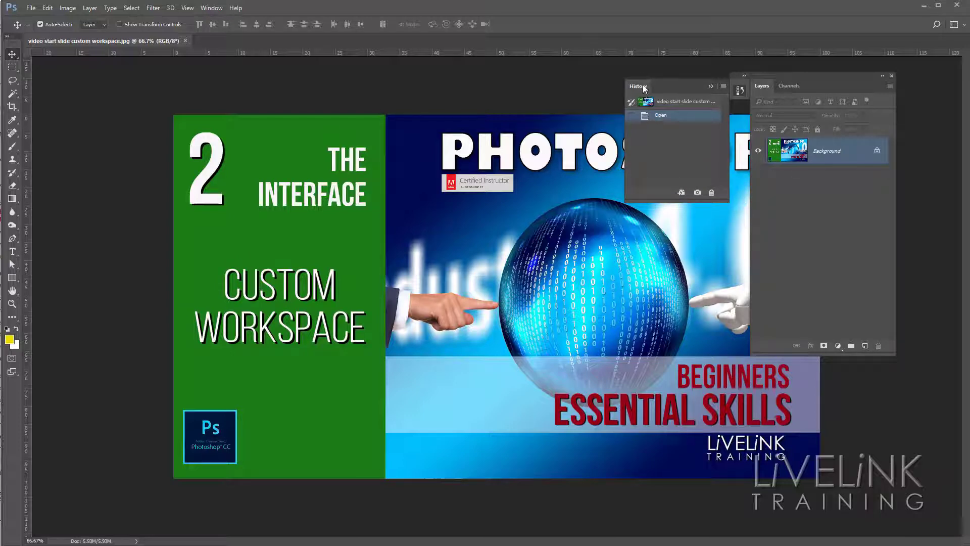
left_click_drag(640, 86, 813, 93)
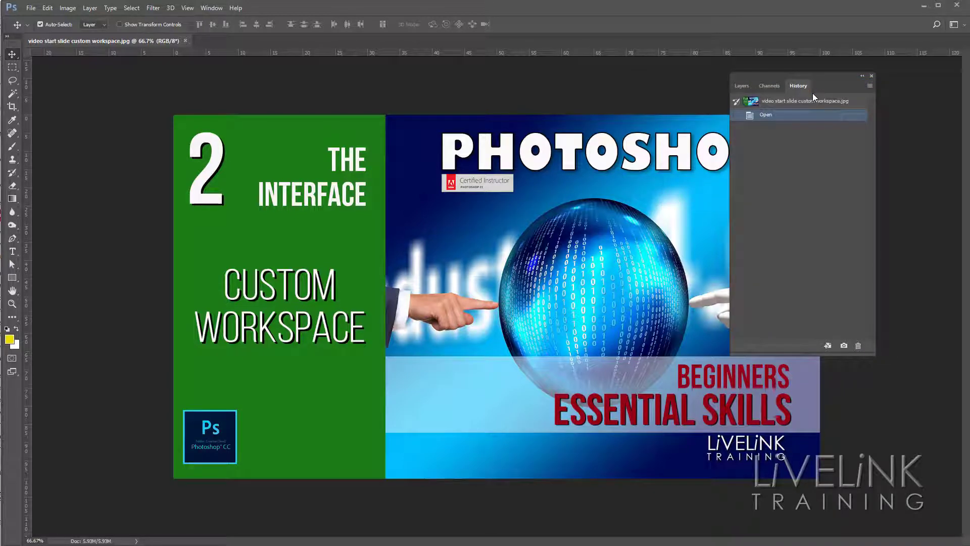
left_click(747, 89)
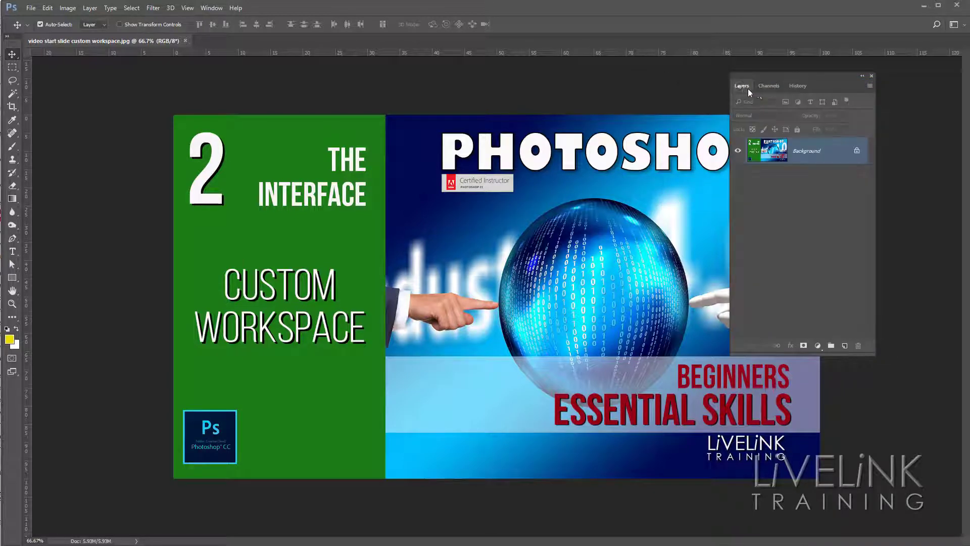
left_click(769, 89)
left_click(798, 87)
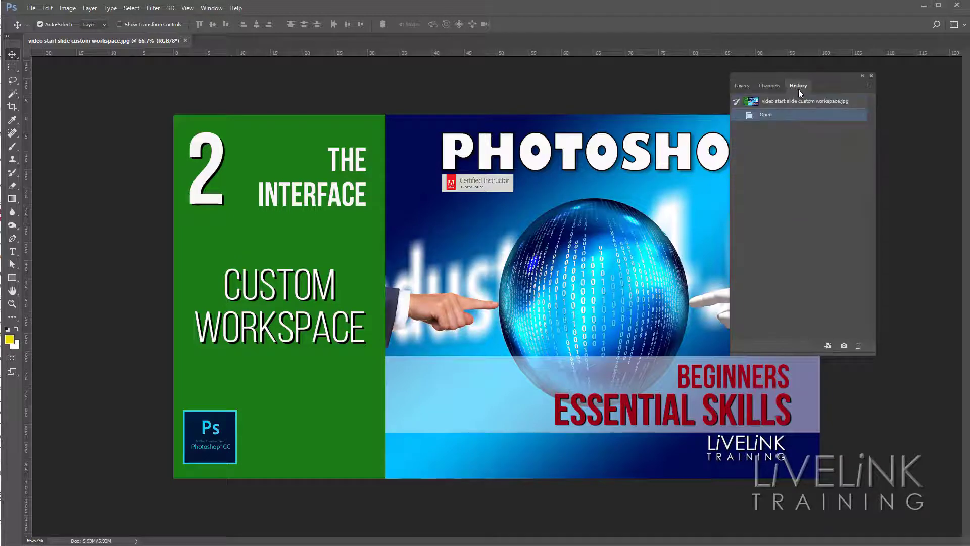
left_click(742, 86)
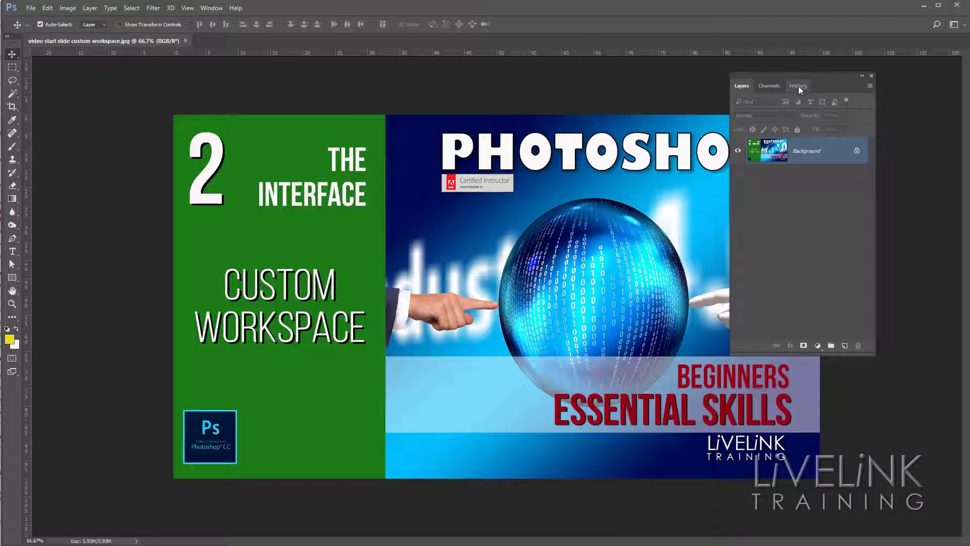
Step: Stack History beneath the Layers group and shorten both the History and Layers panels
left_click_drag(799, 86, 747, 358)
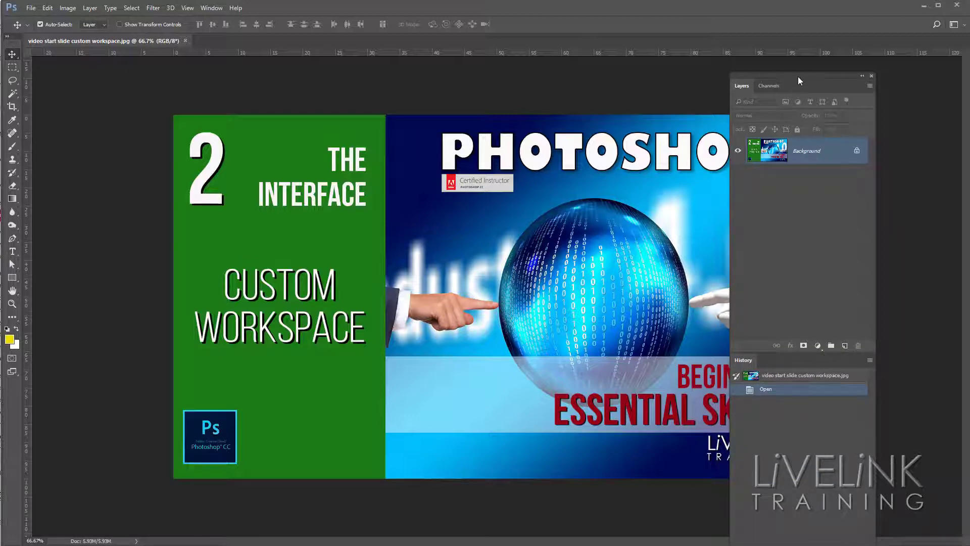
left_click_drag(802, 75, 640, 24)
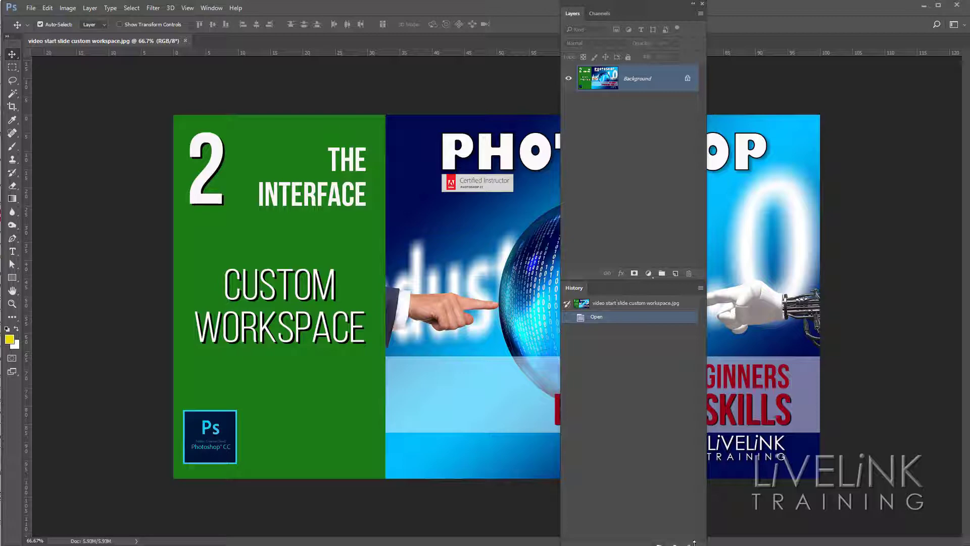
left_click_drag(694, 543, 694, 516)
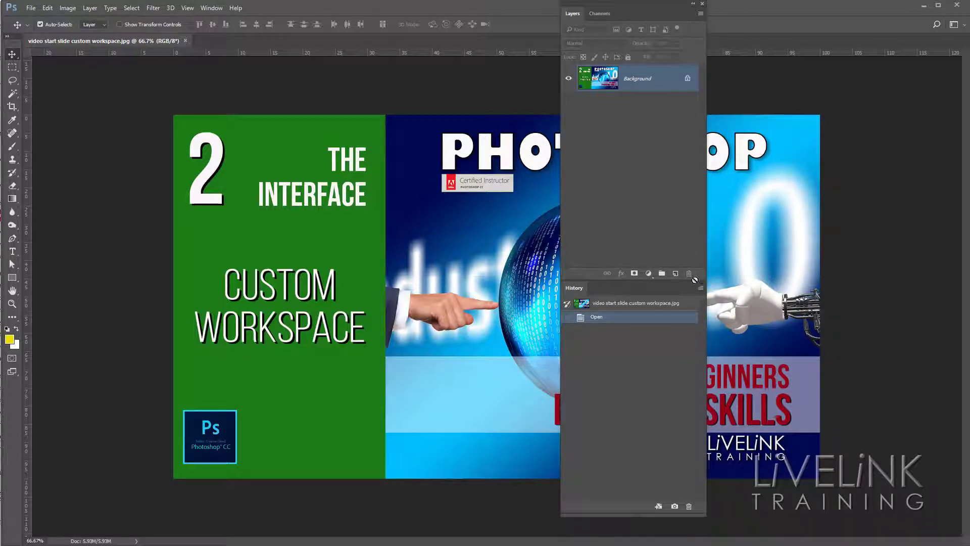
mouse_move(699, 280)
left_mouse_down()
mouse_move(693, 252)
mouse_move(688, 275)
left_mouse_up()
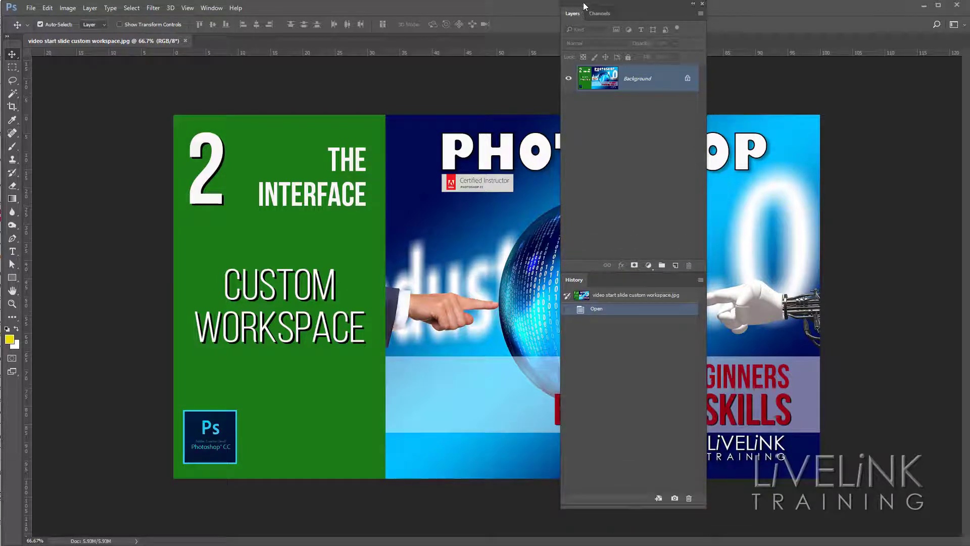
Step: Move the panel column right, trim the panel heights again, and fit it against the edge
left_click_drag(585, 7, 801, 48)
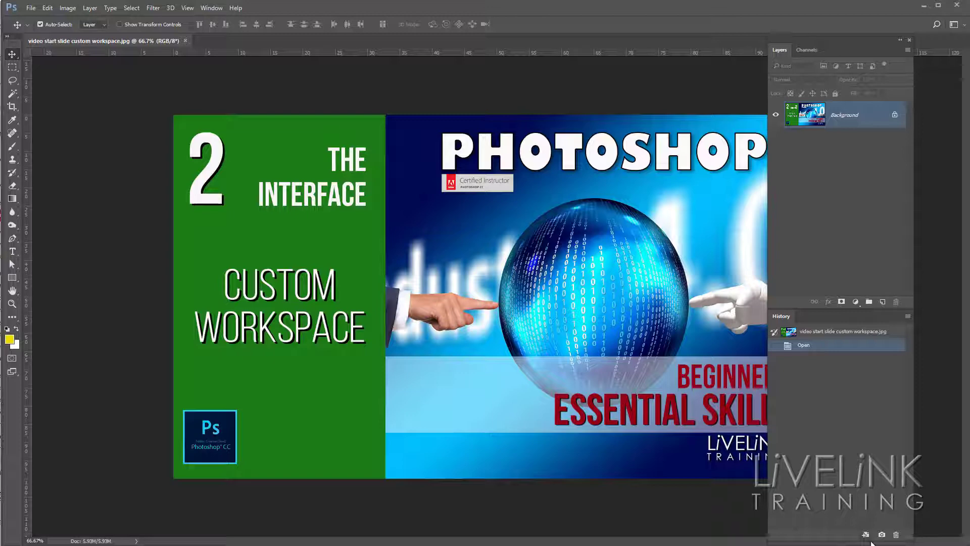
left_click_drag(870, 540, 871, 522)
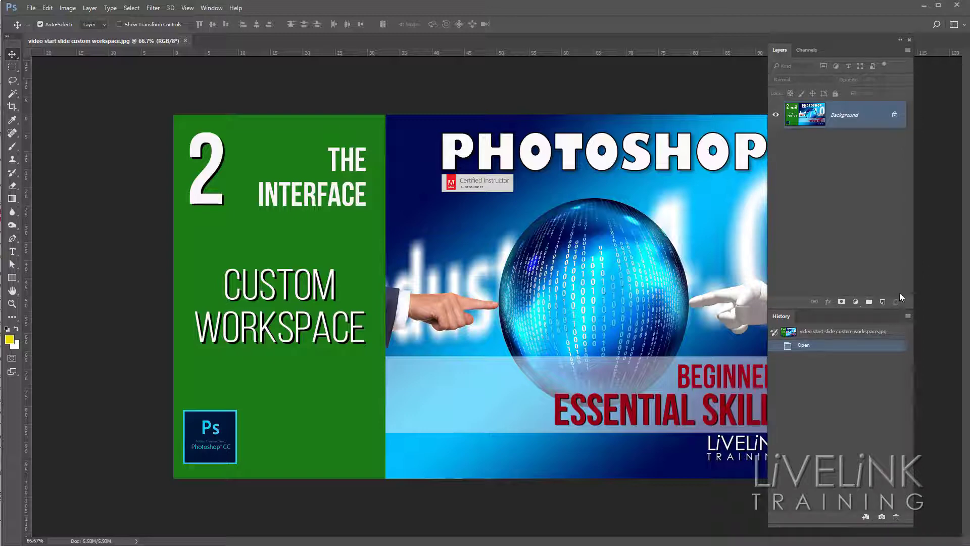
left_click_drag(890, 309, 891, 292)
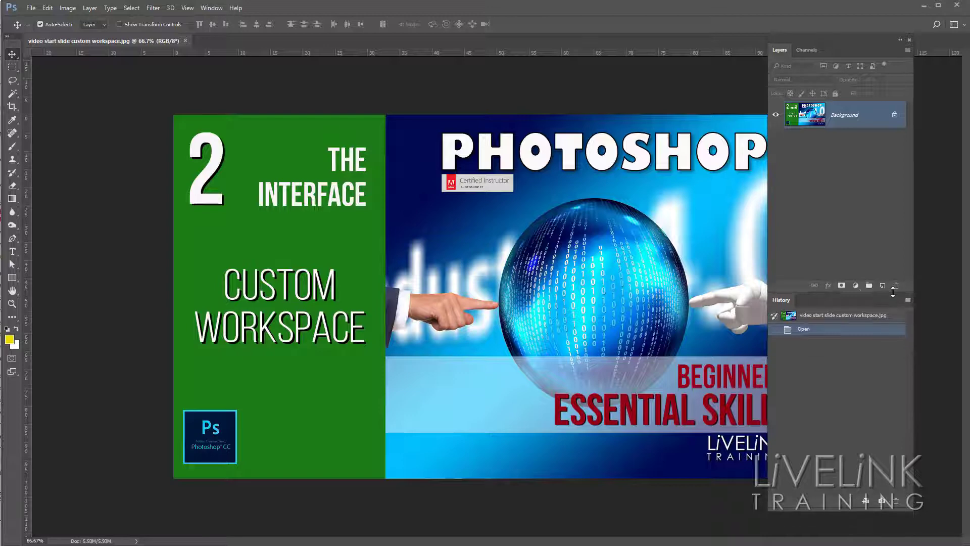
left_click_drag(790, 40, 829, 61)
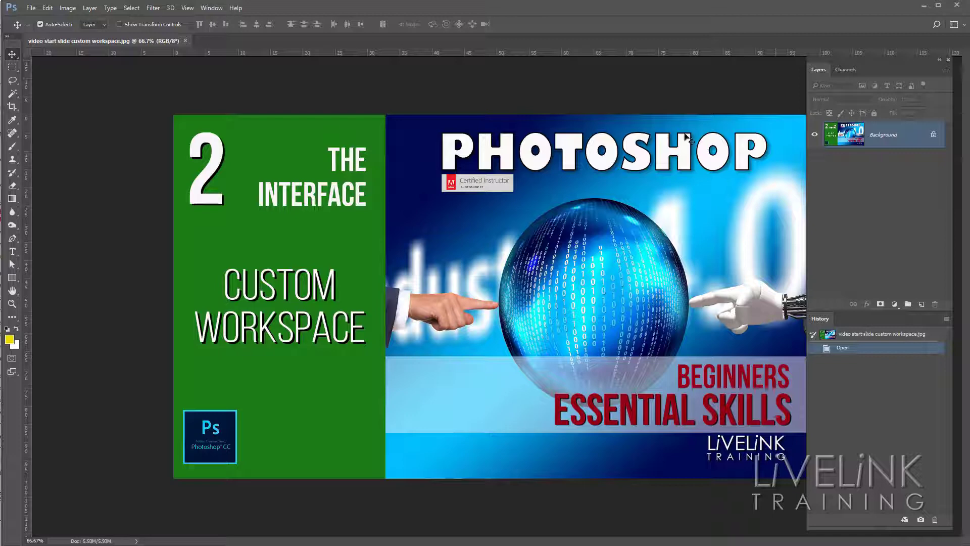
Step: Open Character and tab Character and Paragraph with History, making the column taller and narrower
left_click(215, 9)
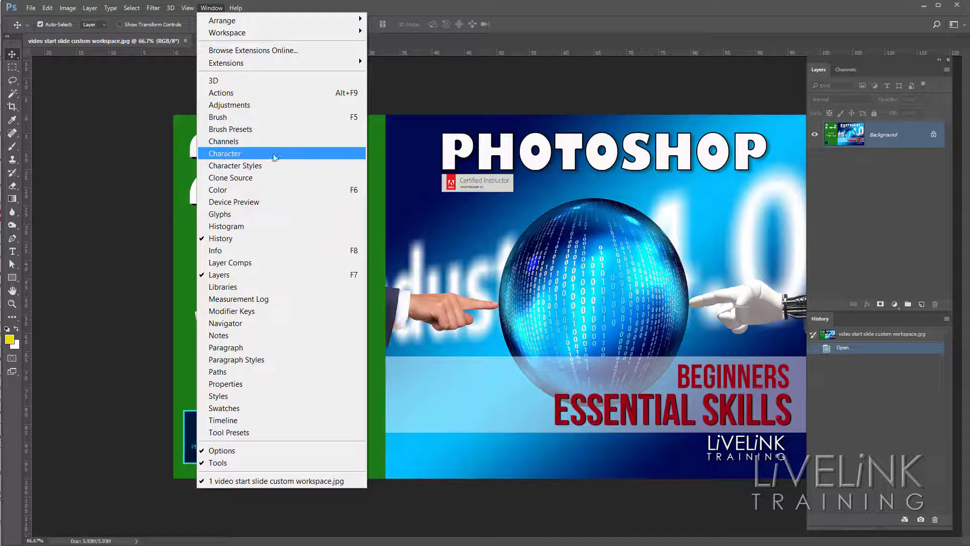
left_click(246, 153)
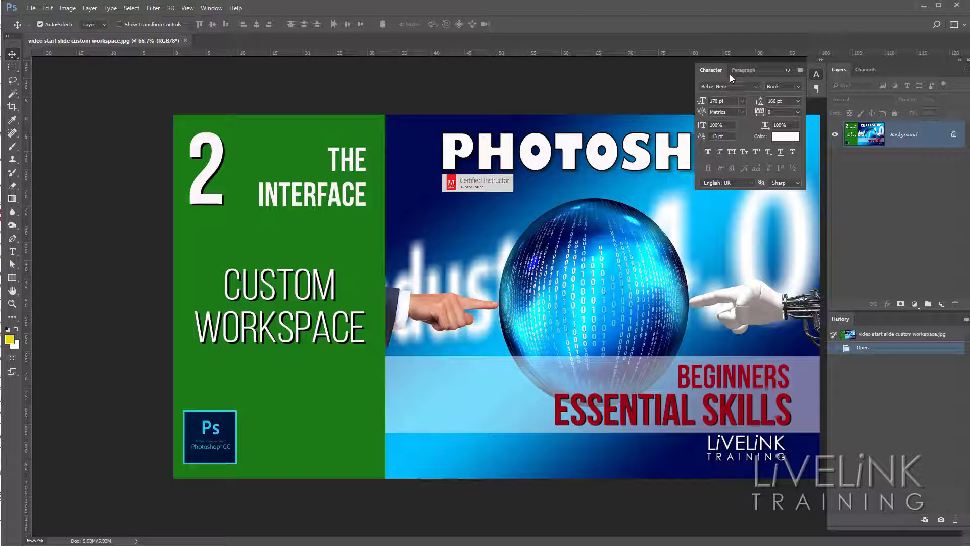
left_click_drag(708, 69, 876, 319)
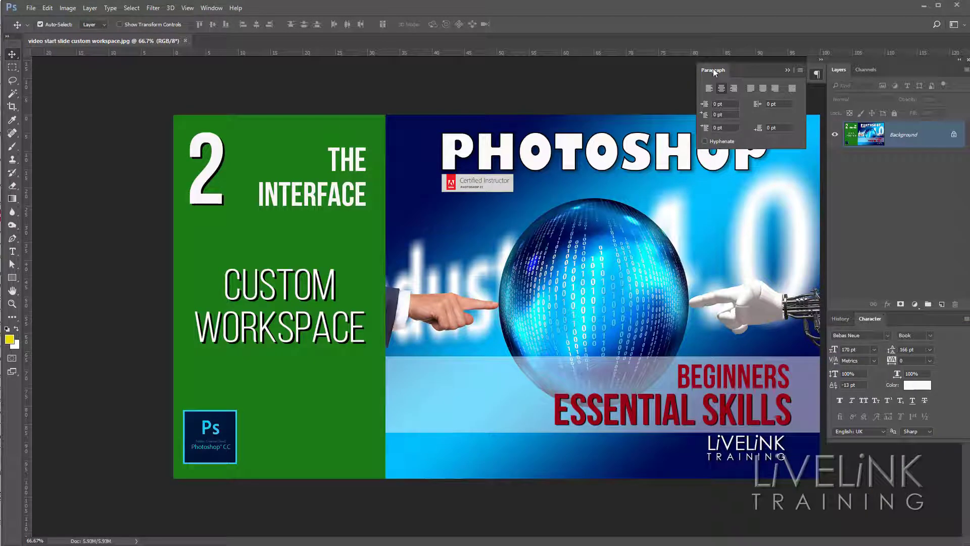
left_click_drag(712, 70, 914, 326)
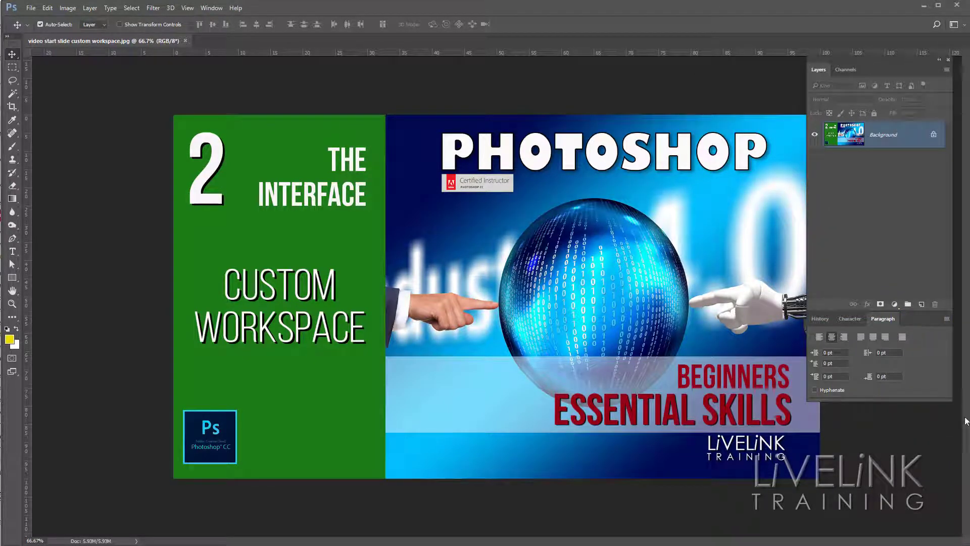
left_click_drag(943, 399, 963, 489)
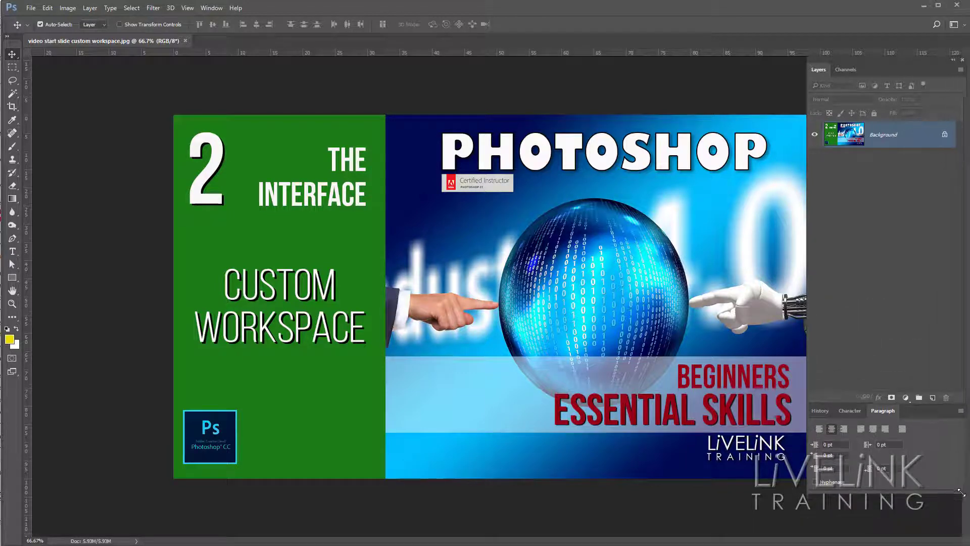
Step: Check the History, Character, Paragraph and Channels tabs in the column
left_click(819, 411)
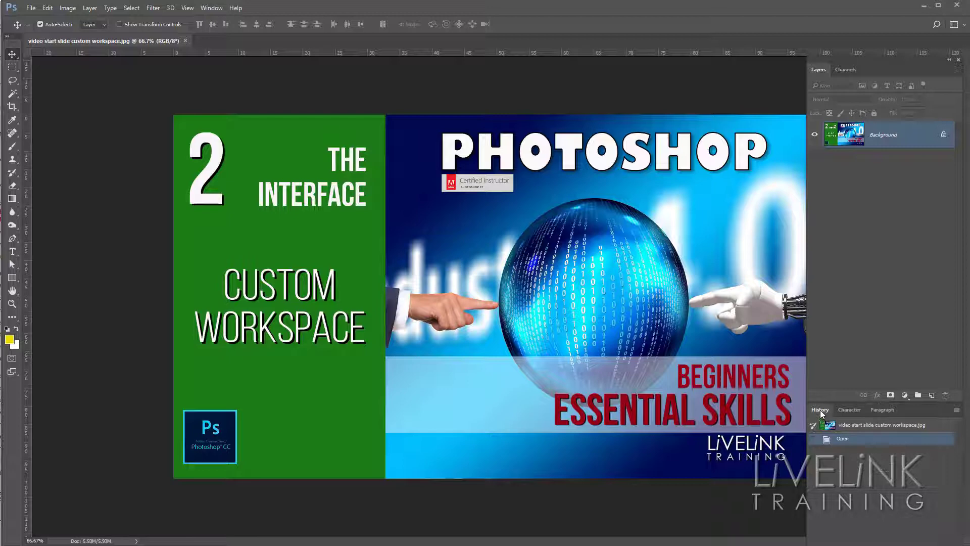
left_click(849, 410)
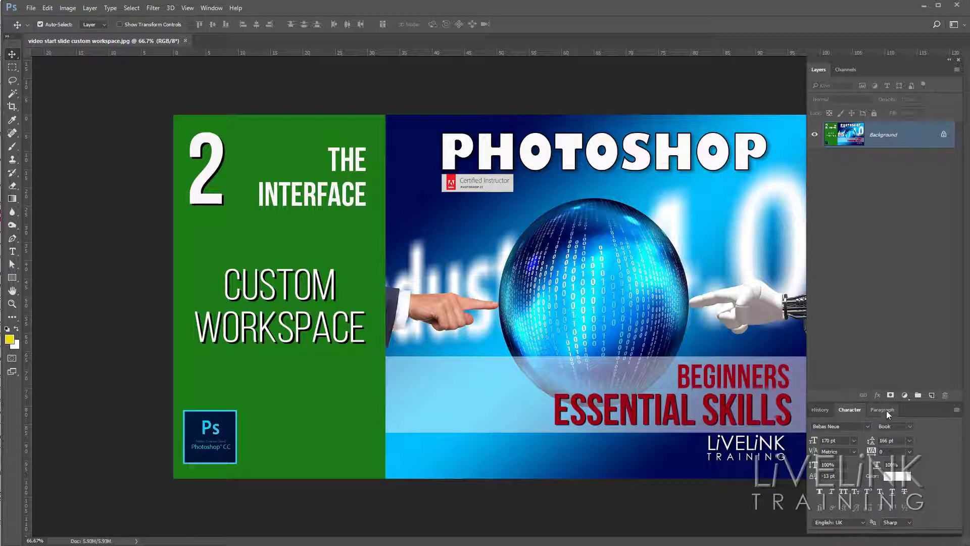
left_click(885, 410)
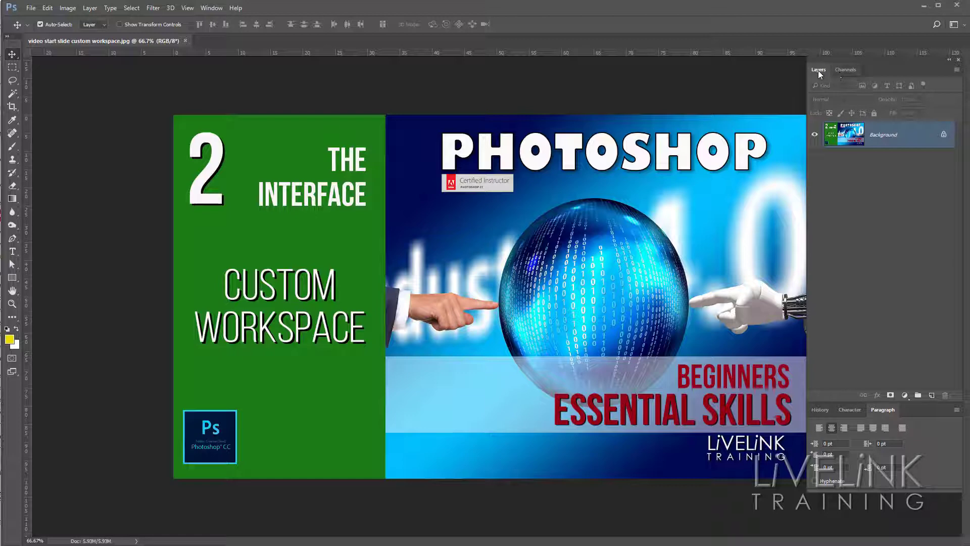
left_click(847, 70)
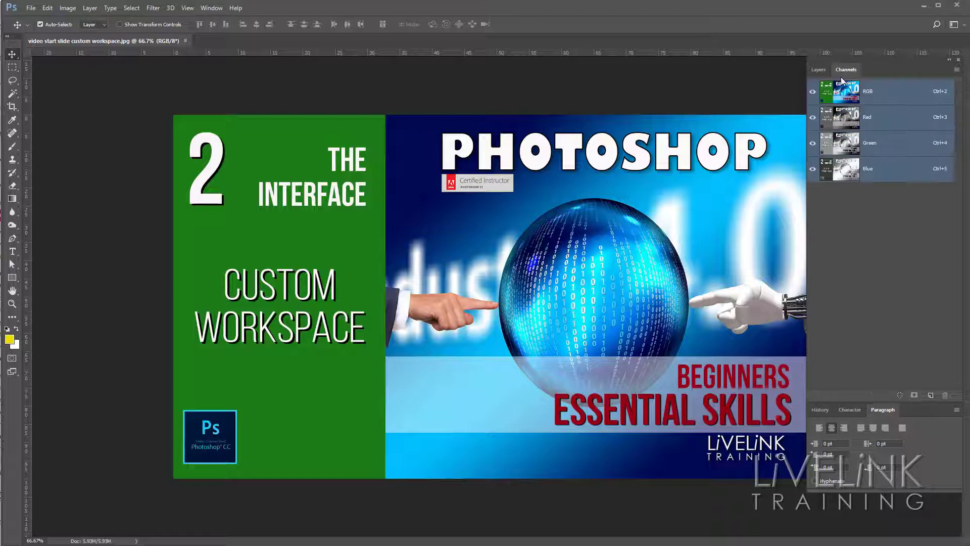
Step: Toggle the column between icons and full panels, then dock Layers/Channels at the far right edge
double_click(864, 59)
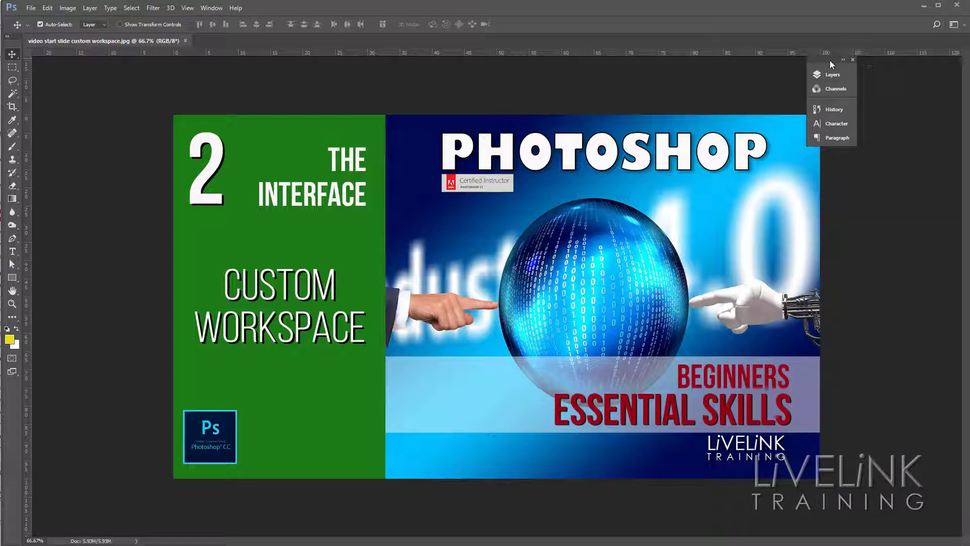
left_click(844, 60)
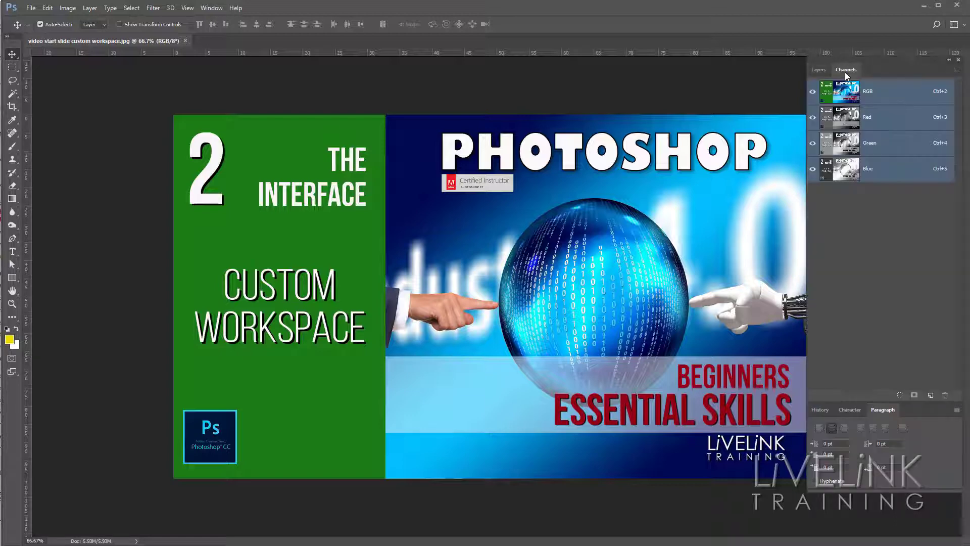
left_click(949, 61)
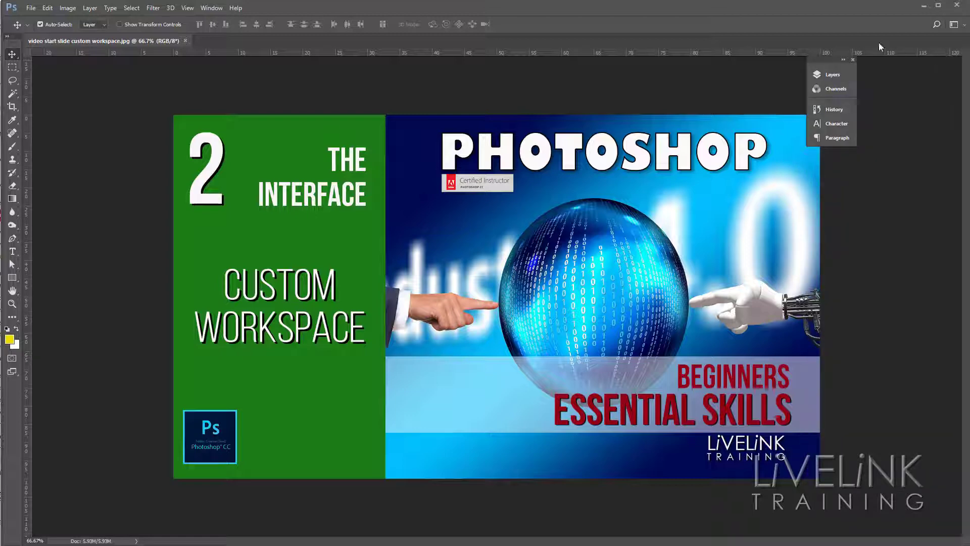
left_click(842, 60)
left_click_drag(861, 59, 968, 80)
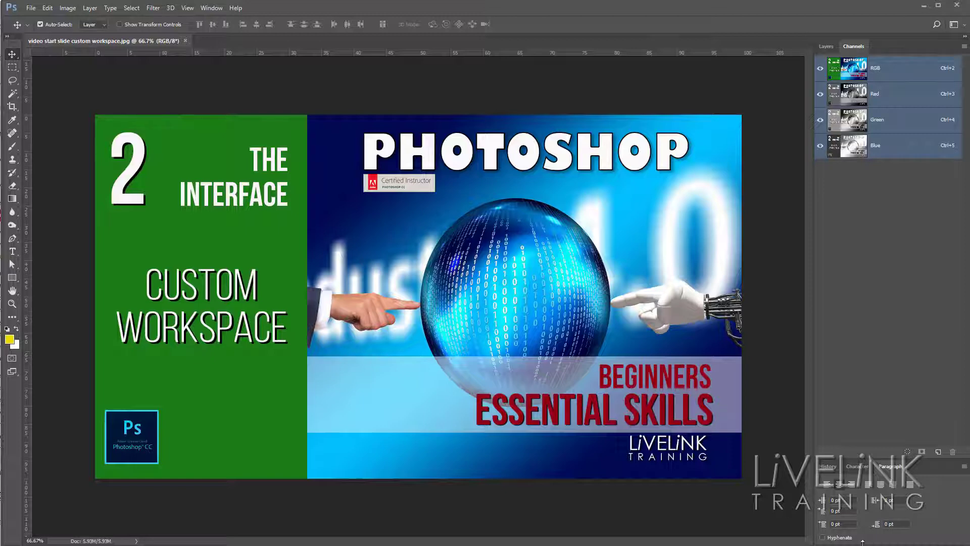
Step: Check the Character and History tabs in the docked column
left_click(855, 466)
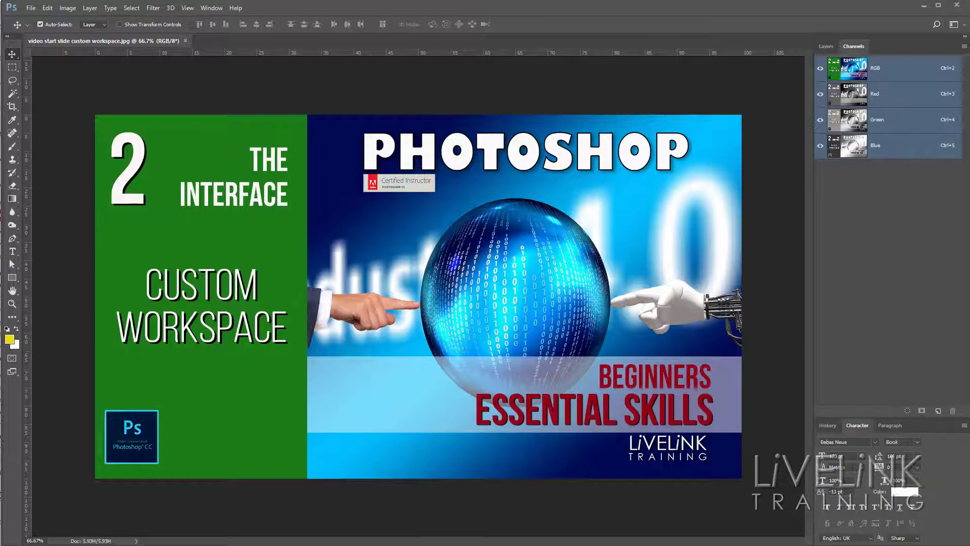
left_click(825, 423)
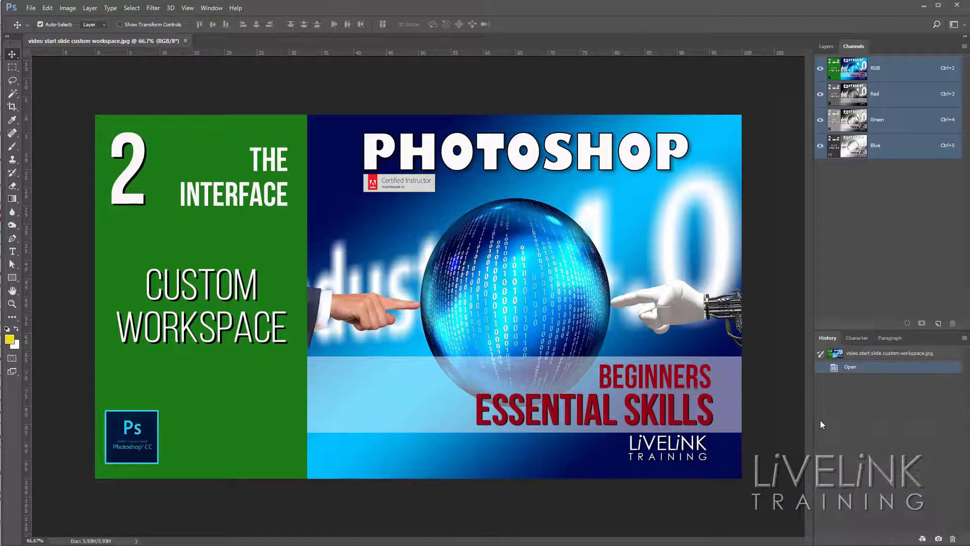
left_click(889, 334)
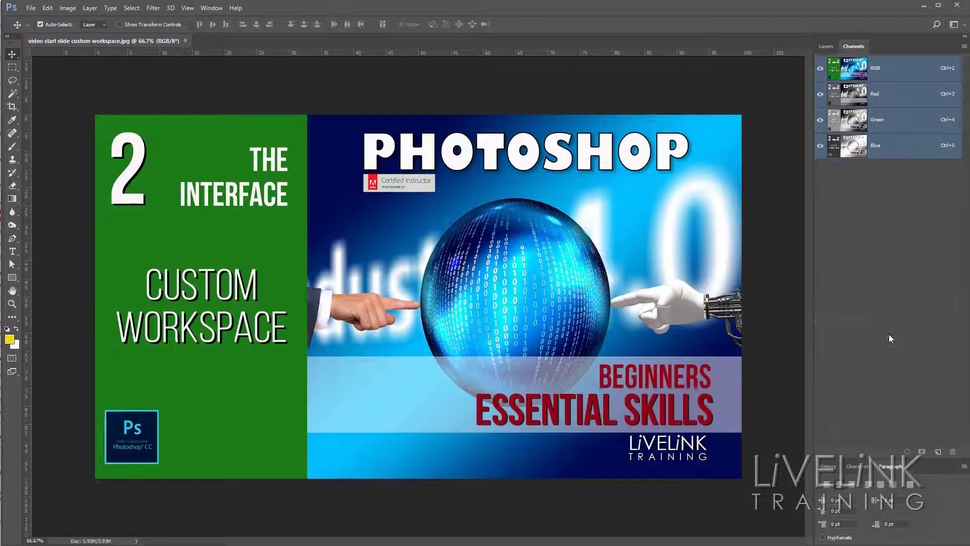
Step: Select the Layers tab and open the workspace switcher menu
left_click(824, 46)
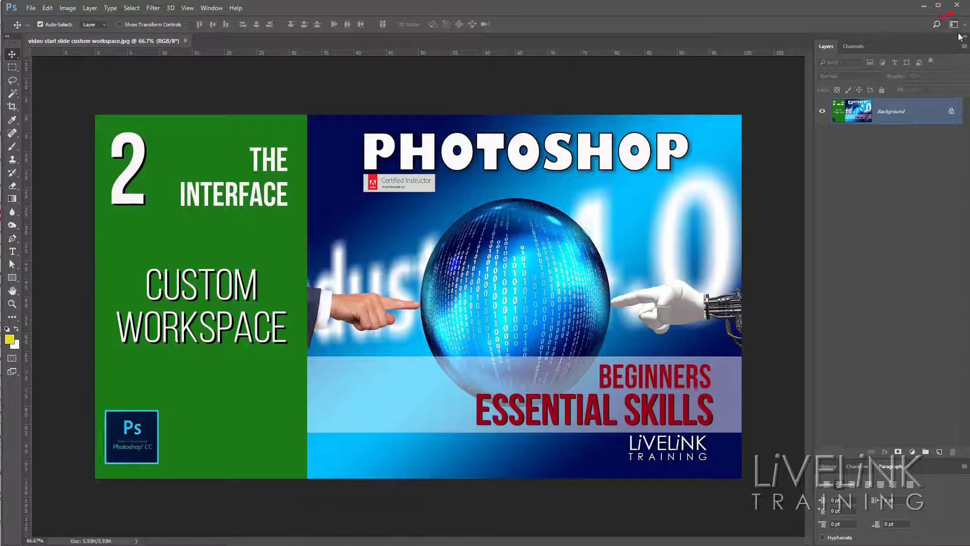
left_click(954, 26)
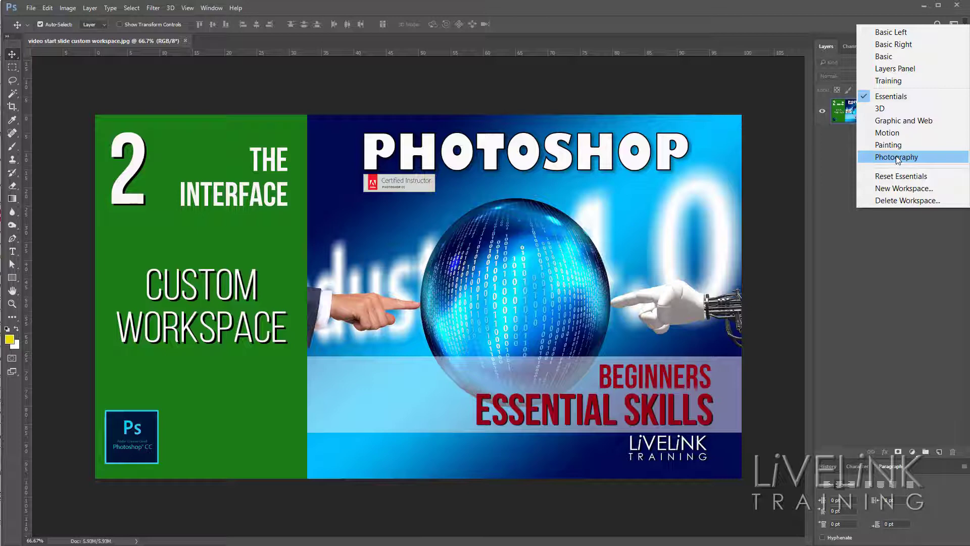
Step: Create a New Workspace named 'My Basic' and save it
left_click(908, 190)
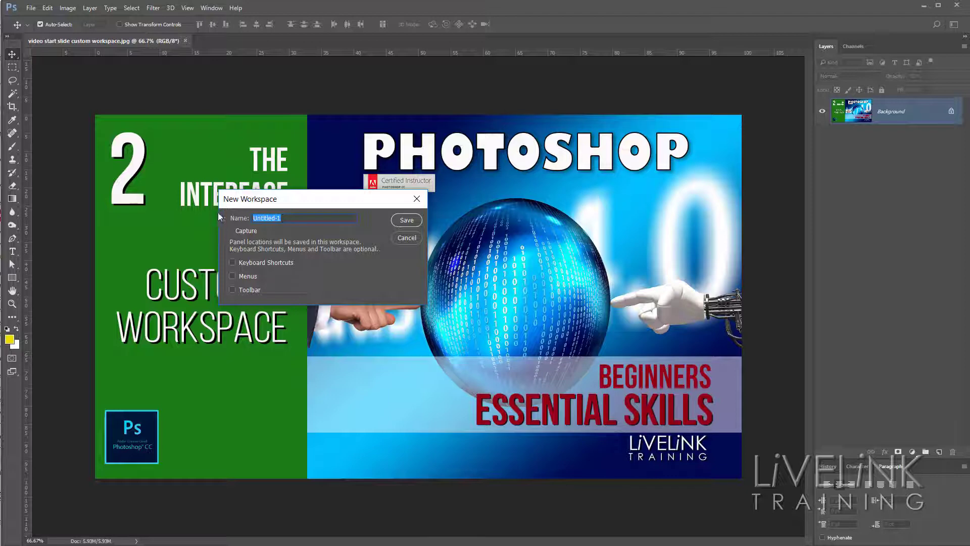
type("My Basic")
left_click(406, 220)
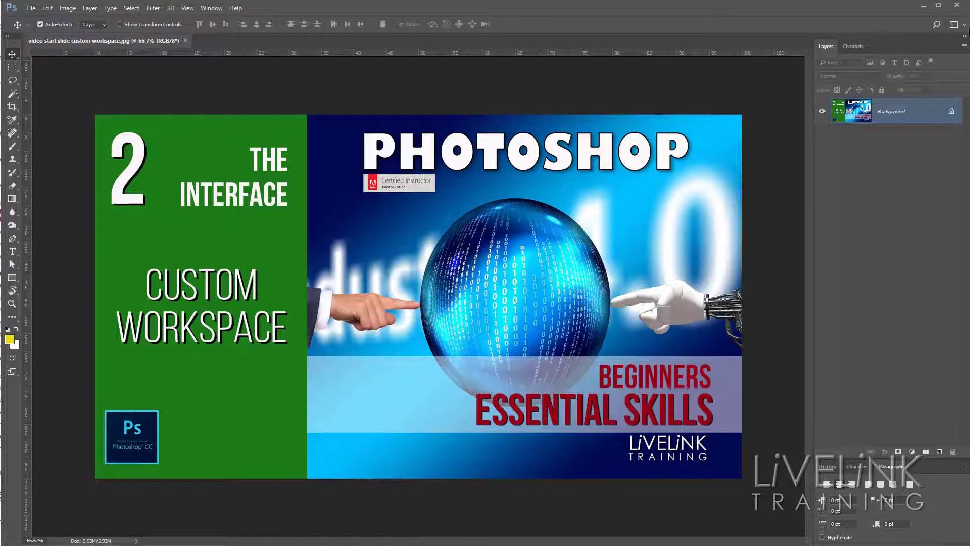
Step: Switch to the Essentials workspace and apply Reset Essentials to restore its default panels
left_click(954, 24)
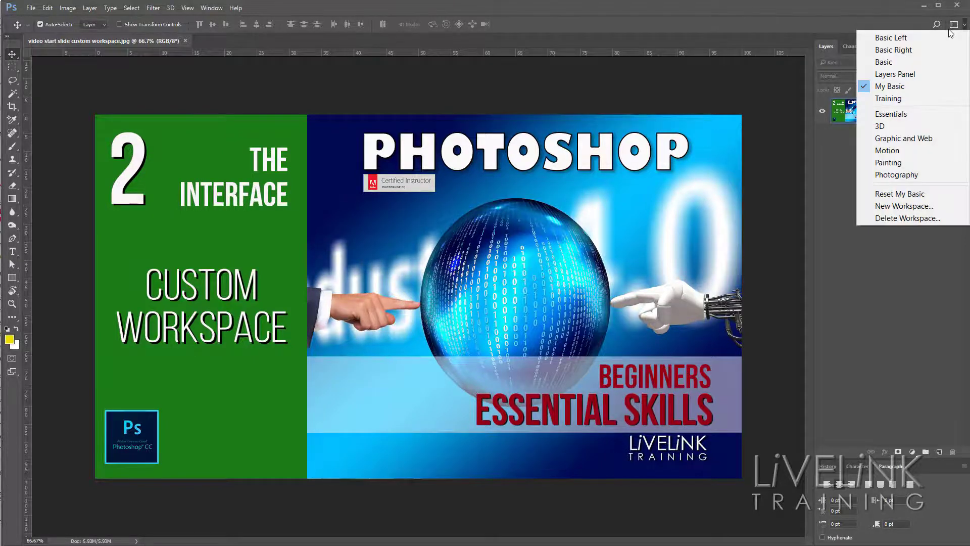
left_click(897, 117)
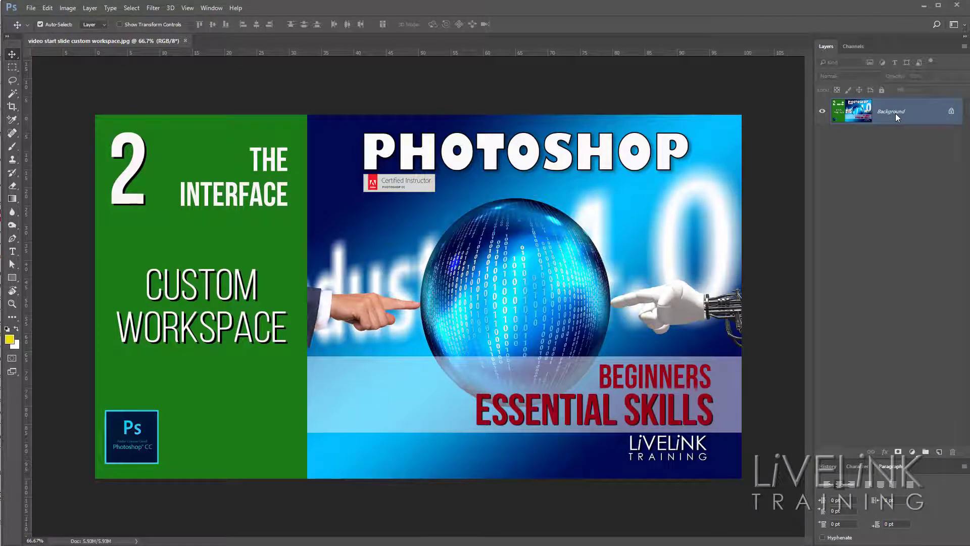
left_click(954, 24)
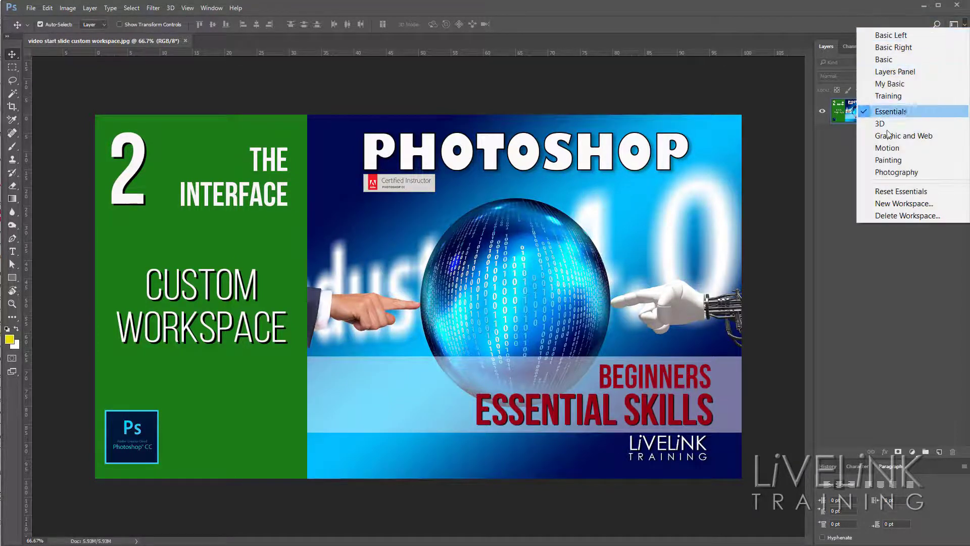
left_click(911, 192)
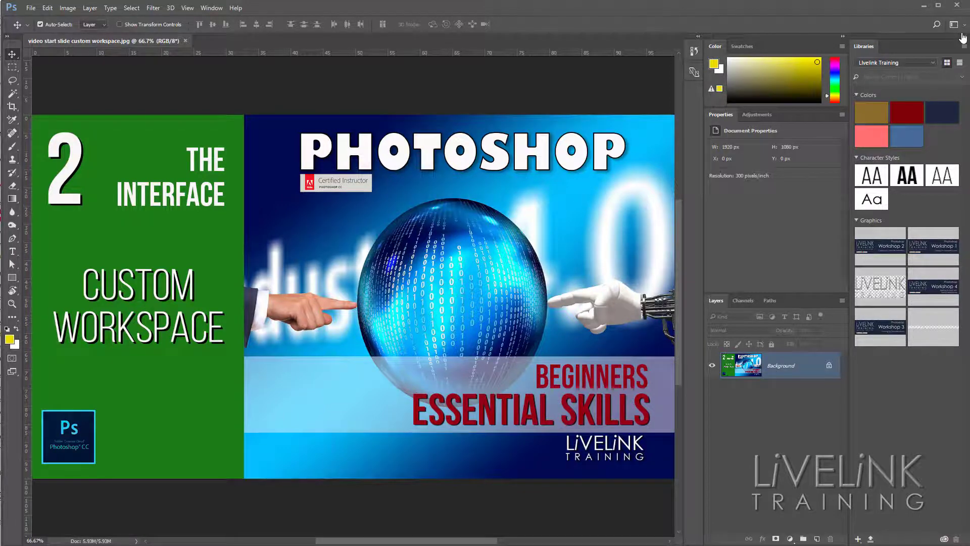
Step: Switch to My Basic, restoring Layers/Channels docked above History, Character and Paragraph
left_click(961, 24)
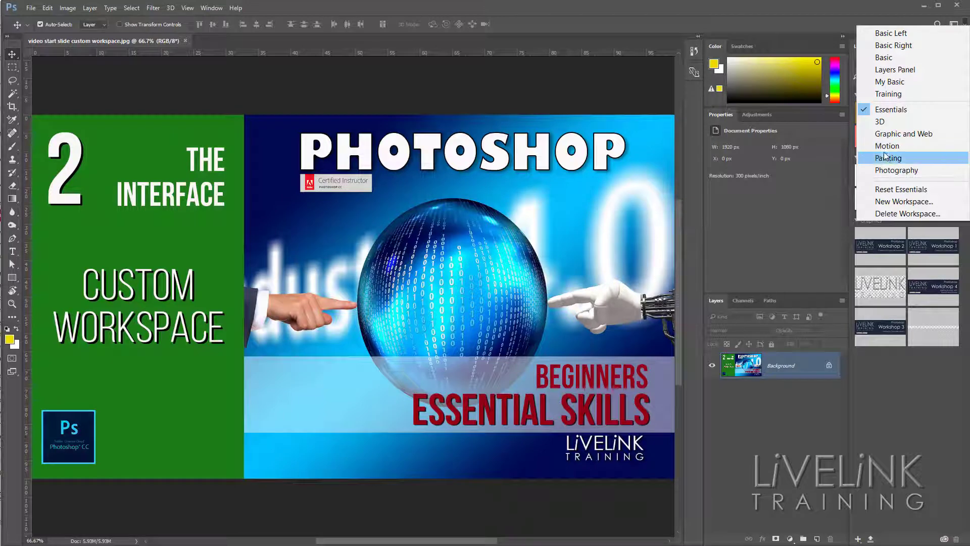
left_click(905, 82)
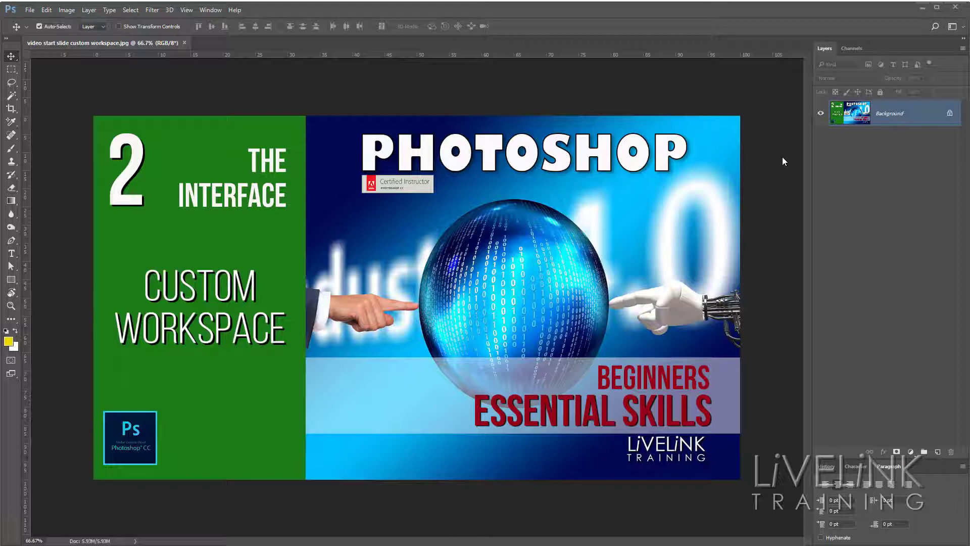
left_click(965, 28)
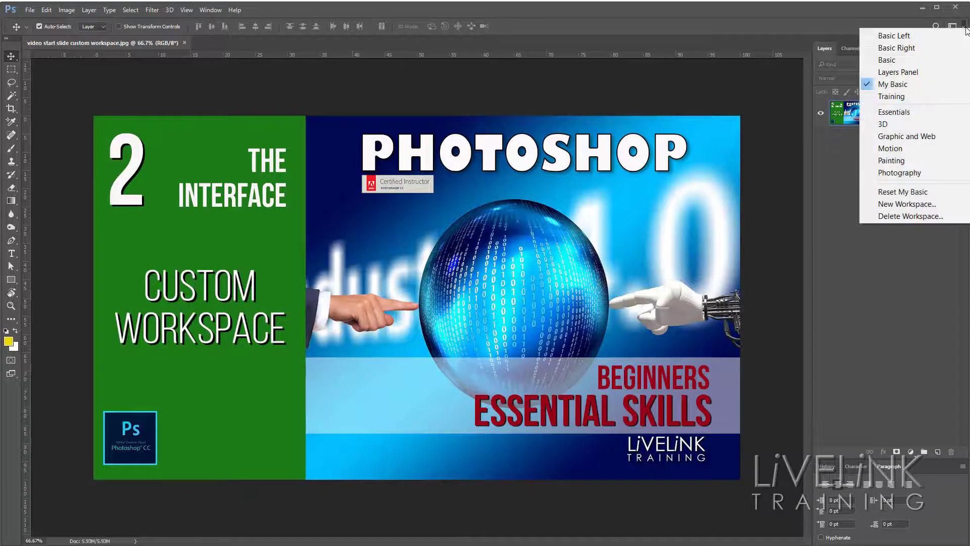
left_click(914, 35)
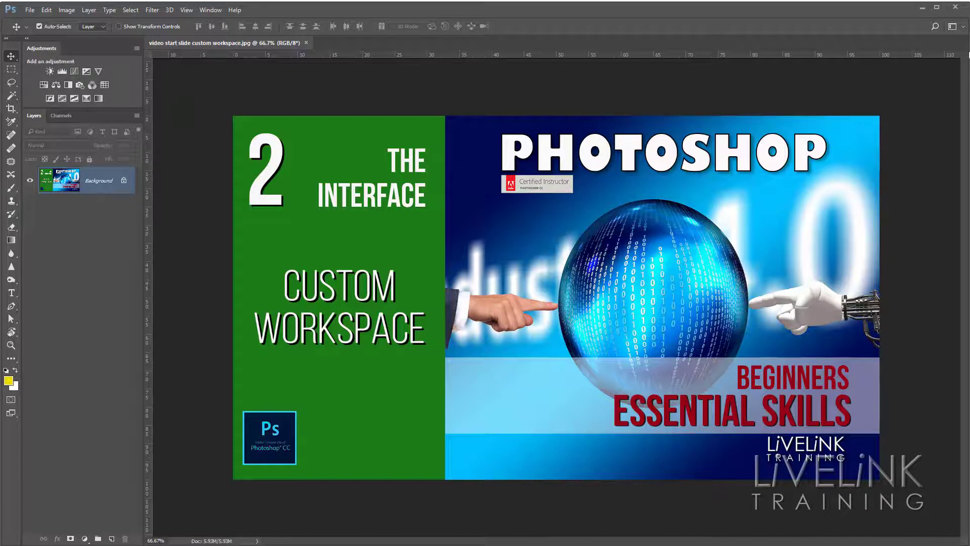
left_click(963, 26)
left_click(905, 85)
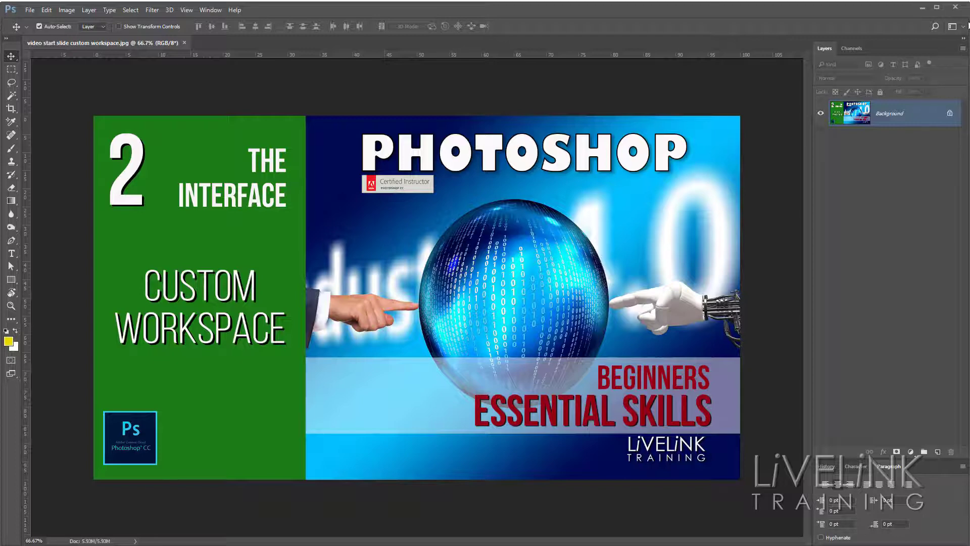
Step: Preview the Photography workspace's Histogram, Libraries and Adjustments layout, then return to My Basic
left_click(963, 26)
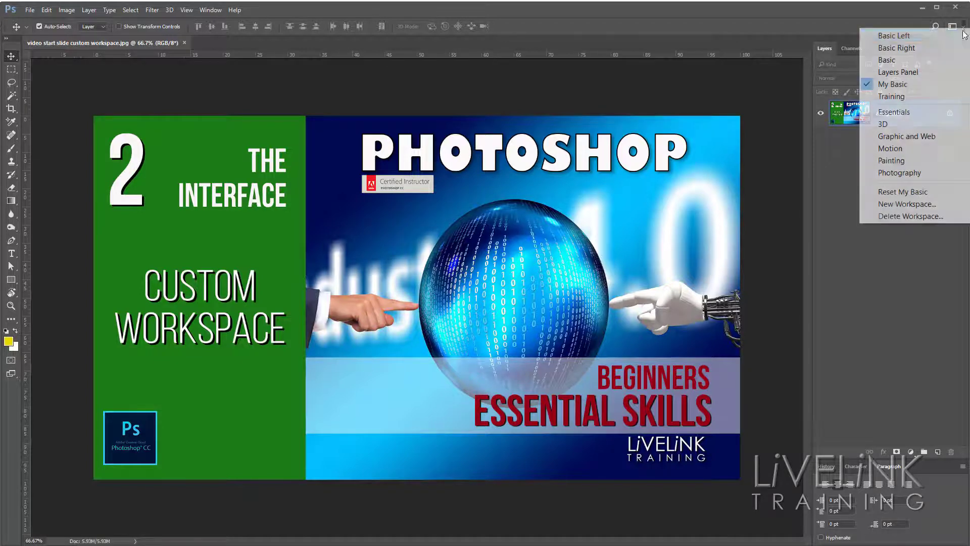
left_click(897, 175)
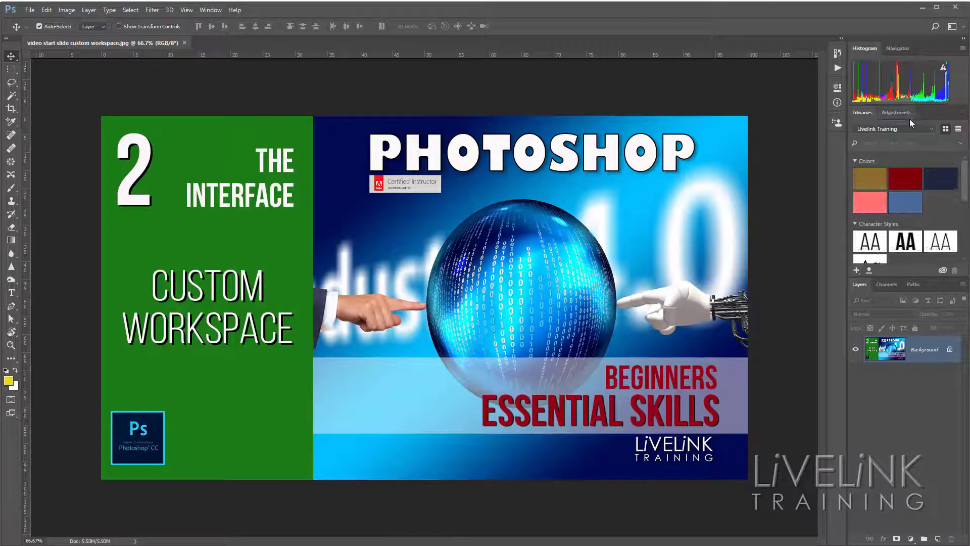
left_click(963, 25)
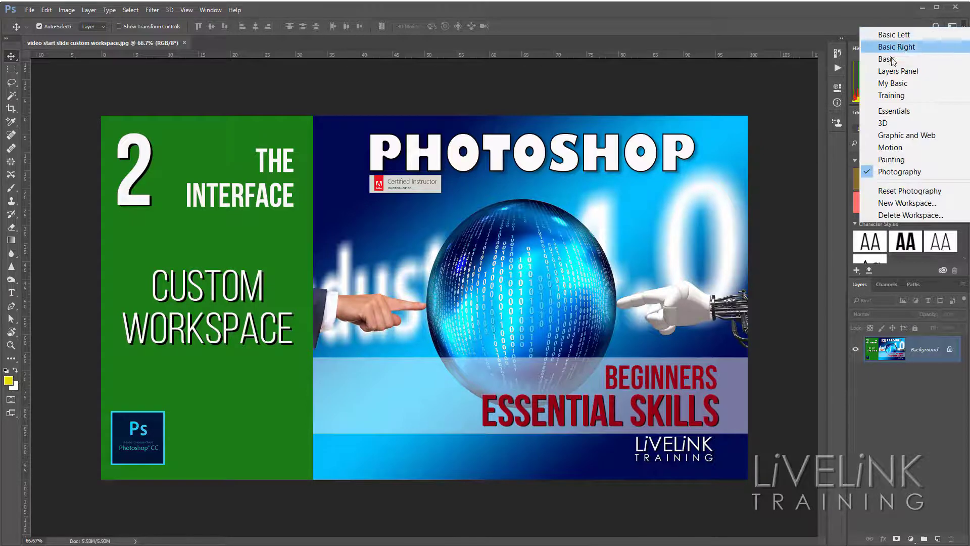
left_click(898, 86)
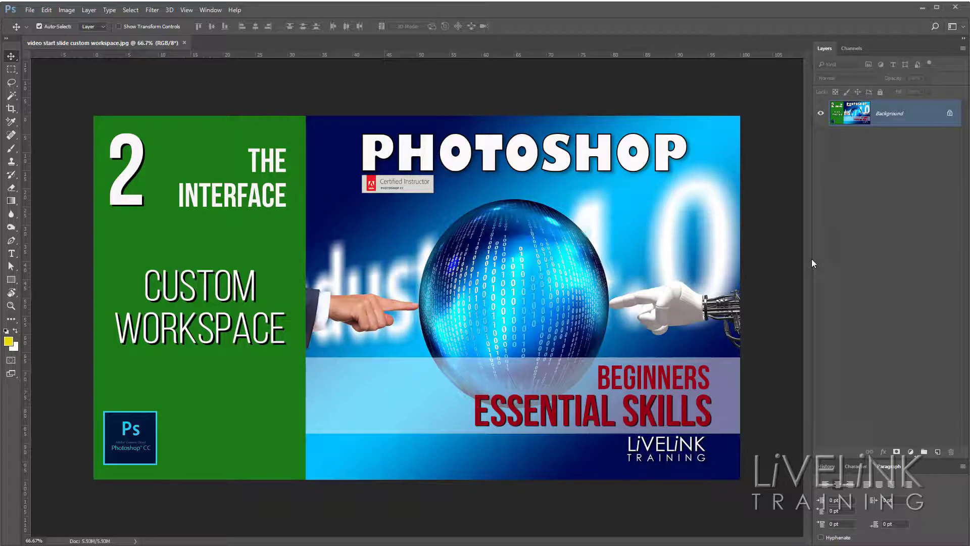
left_click(959, 28)
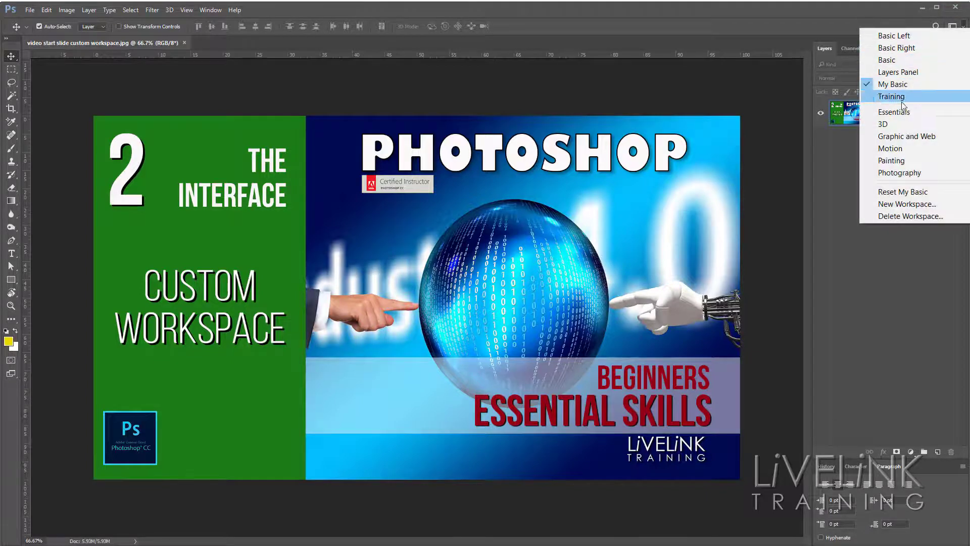
Step: Delete the Basic Right workspace, confirming removal and dismissing the Background layer warning
left_click(905, 216)
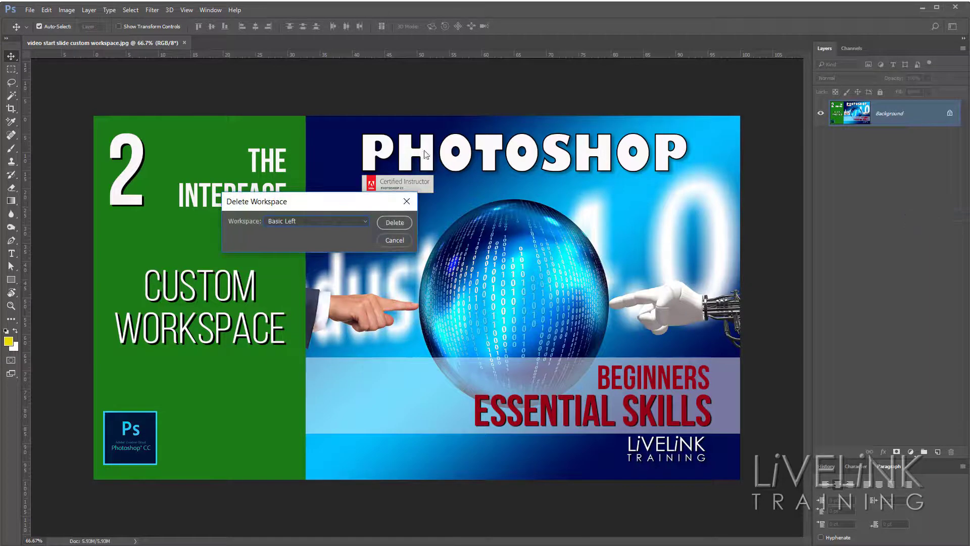
left_click_drag(333, 202, 420, 163)
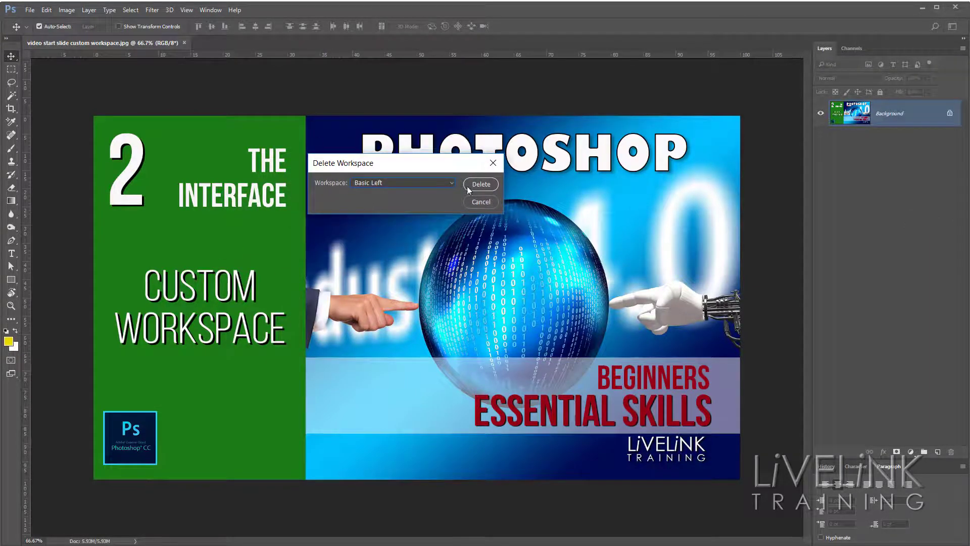
left_click(453, 183)
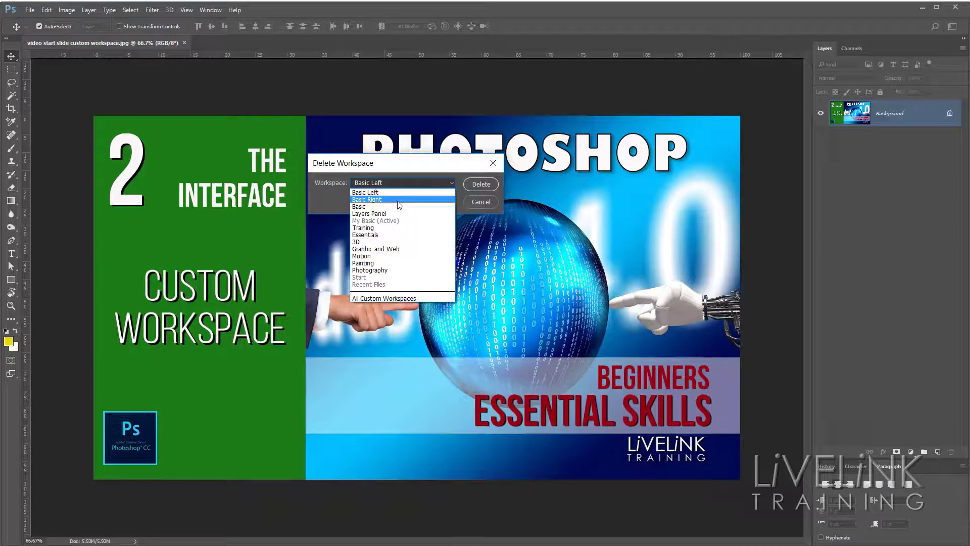
left_click(410, 199)
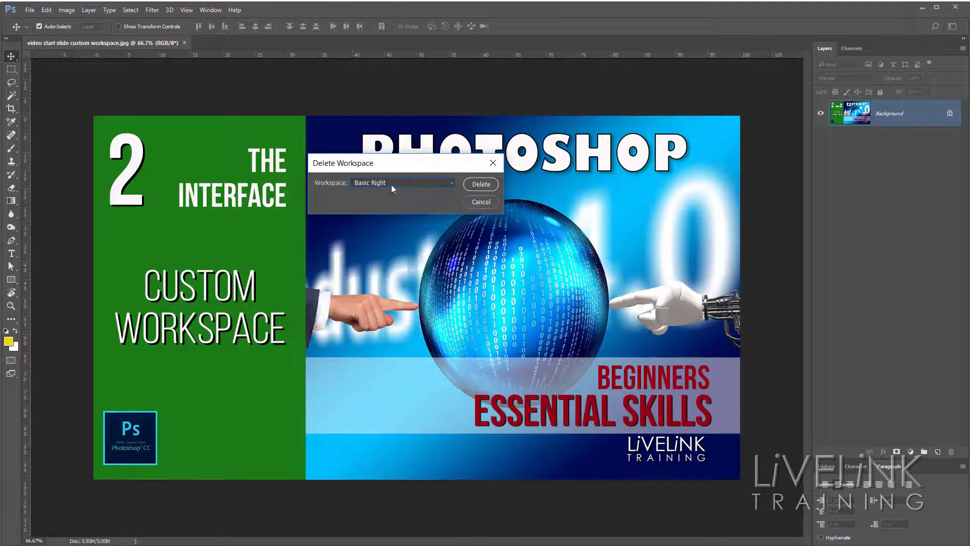
left_click(481, 184)
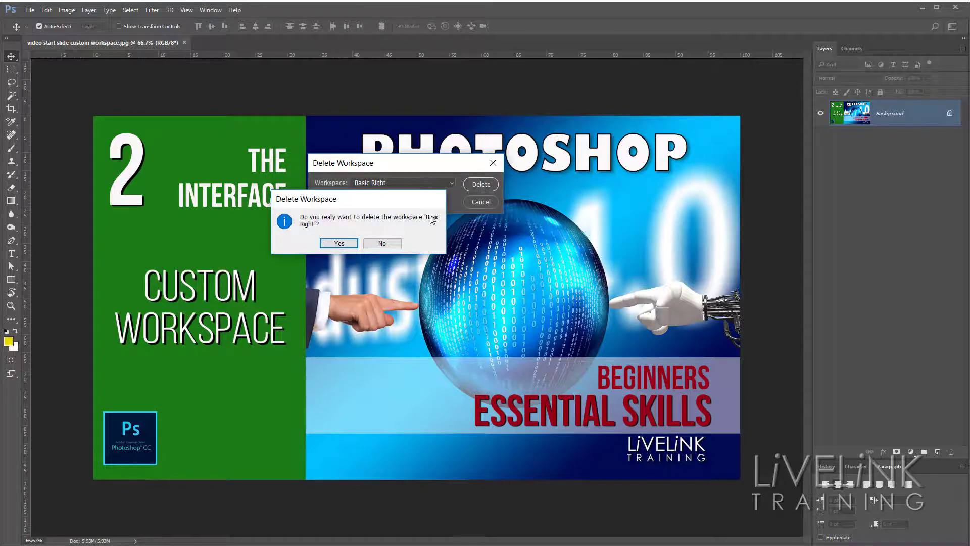
left_click(338, 243)
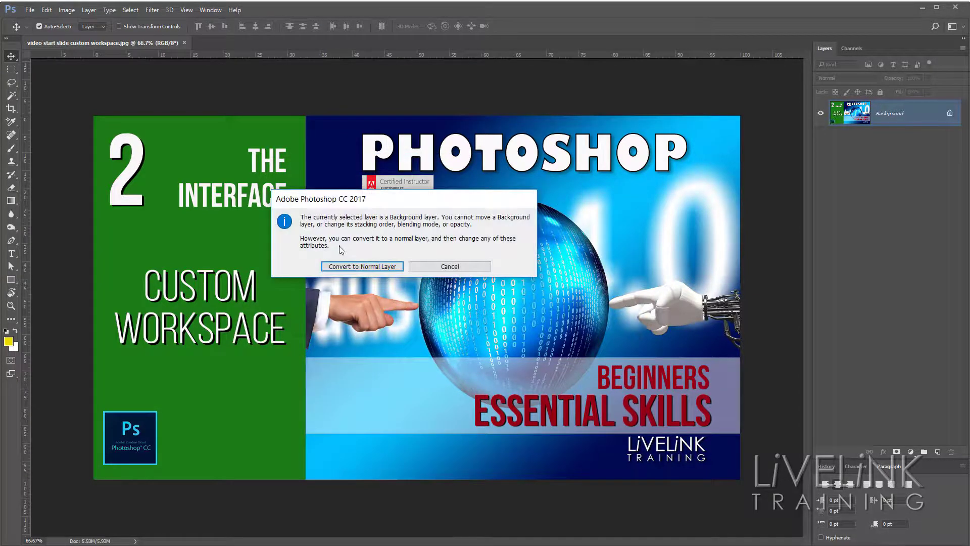
left_click(430, 267)
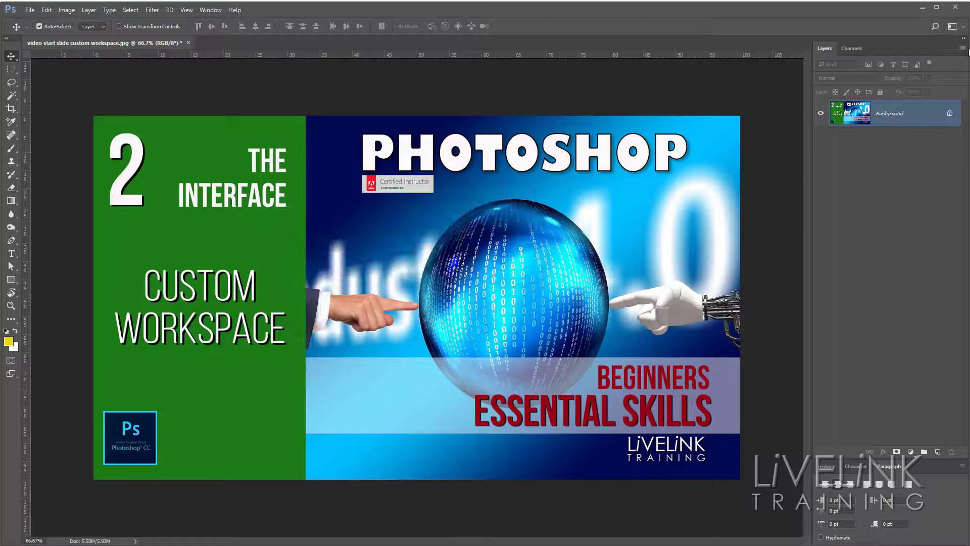
left_click(953, 26)
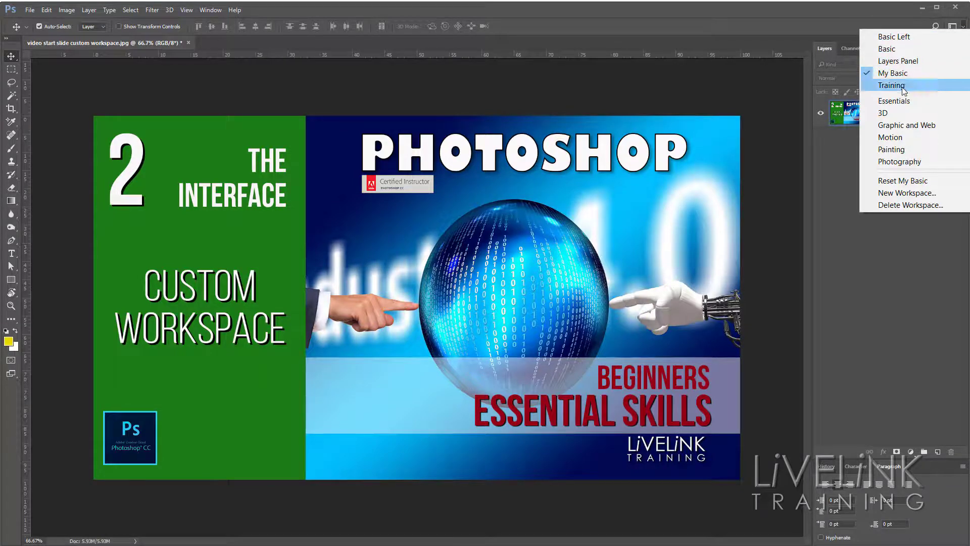
left_click(292, 238)
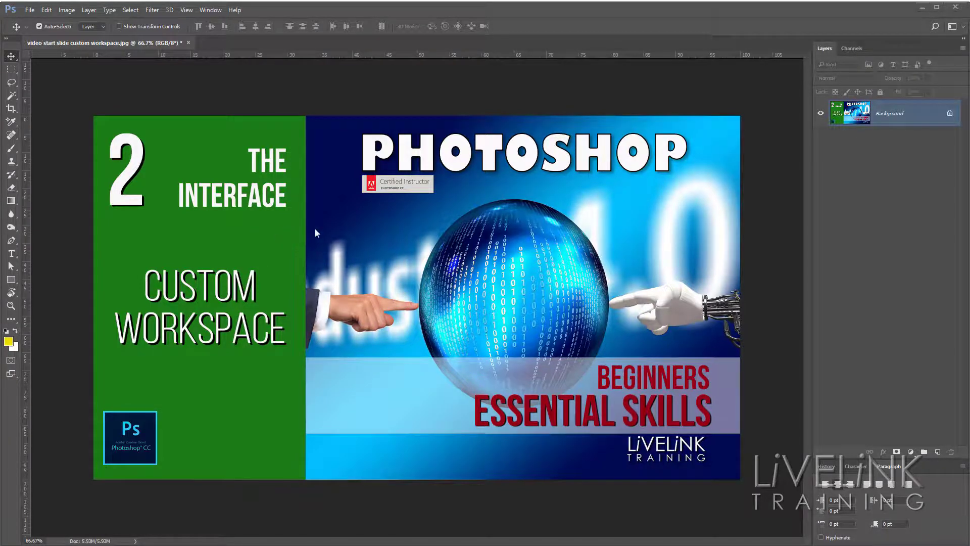